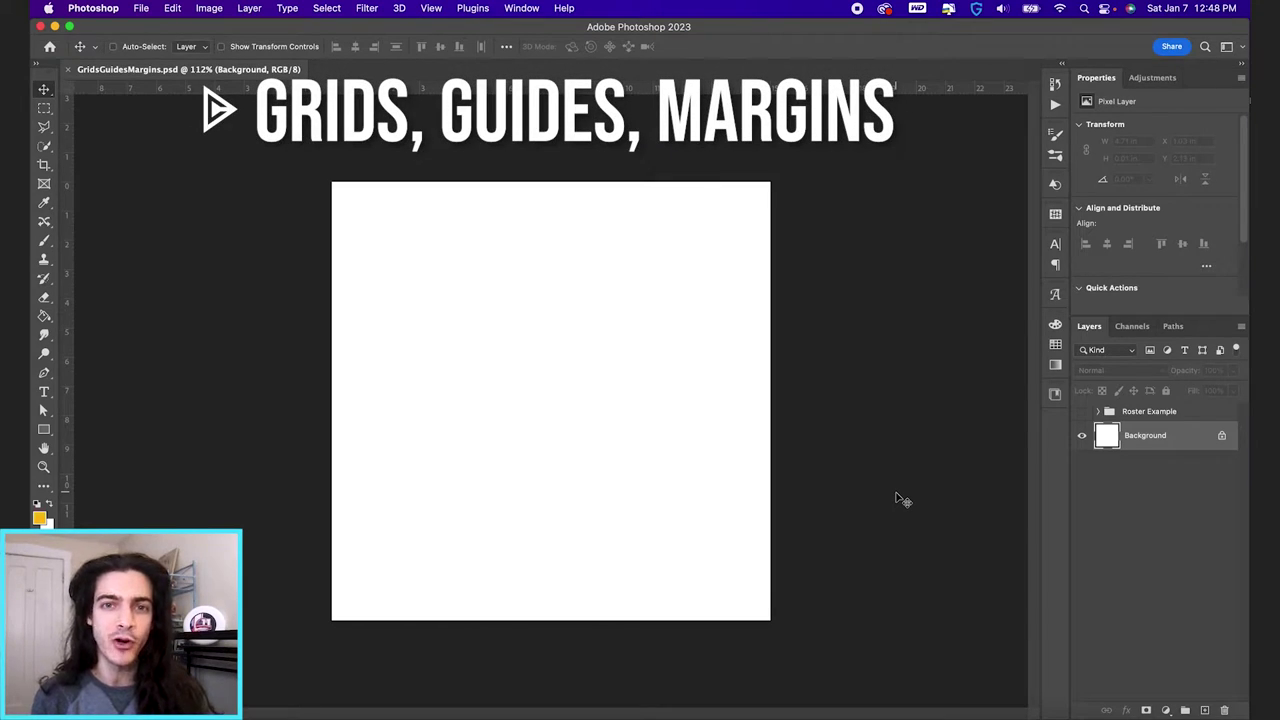
Step: Show the grid over the white canvas via View > Show > Grid, then toggle it off and on with Cmd+'
click(431, 8)
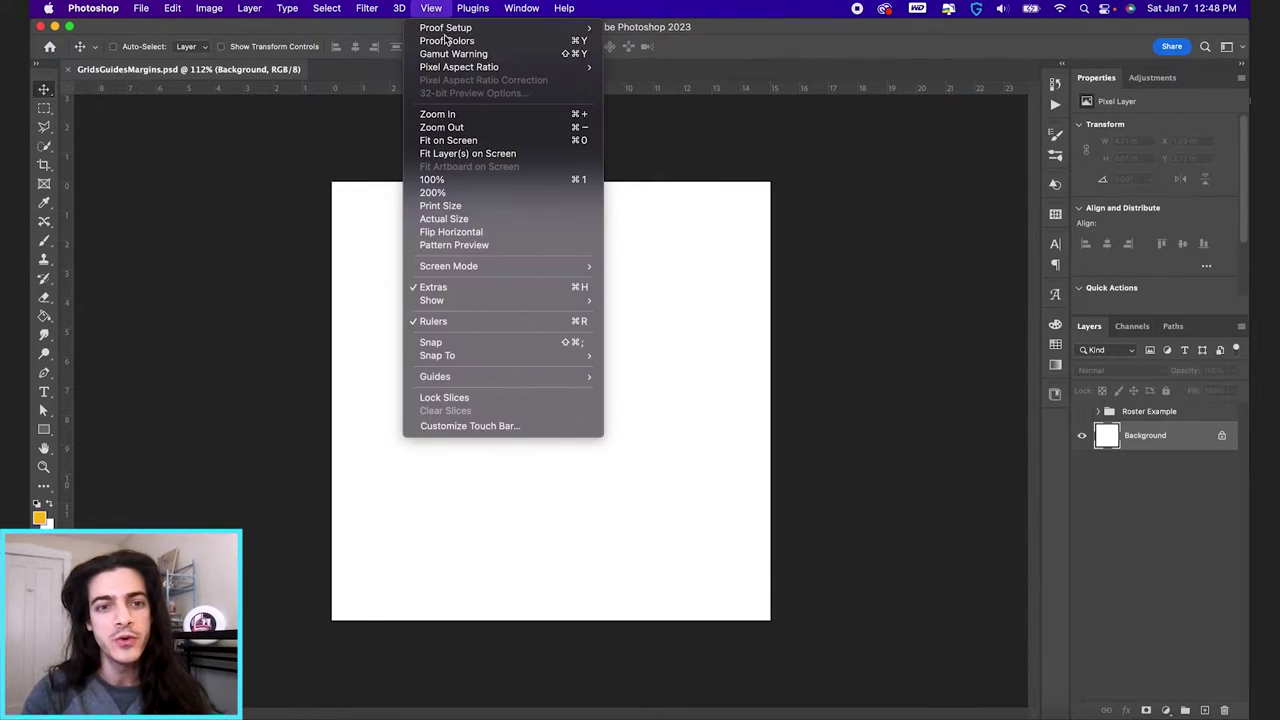
mouse_move(514, 300)
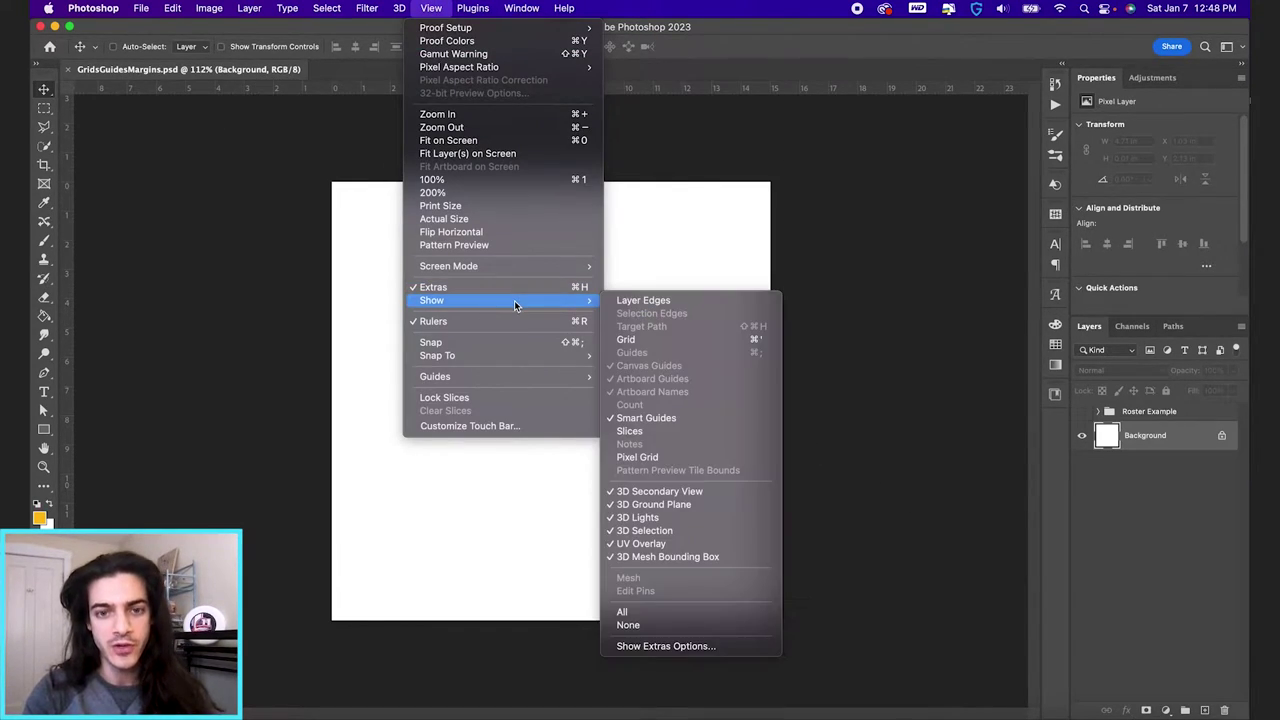
click(670, 341)
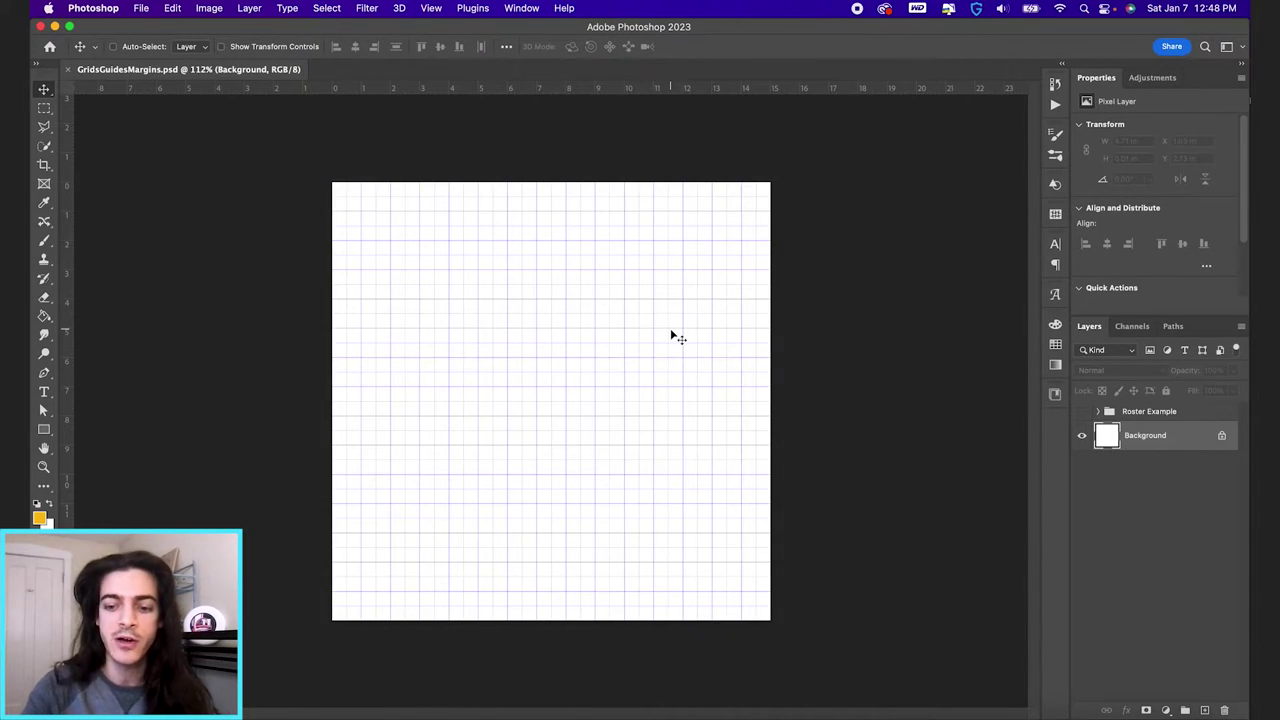
key(super+apostrophe)
key(super+apostrophe)
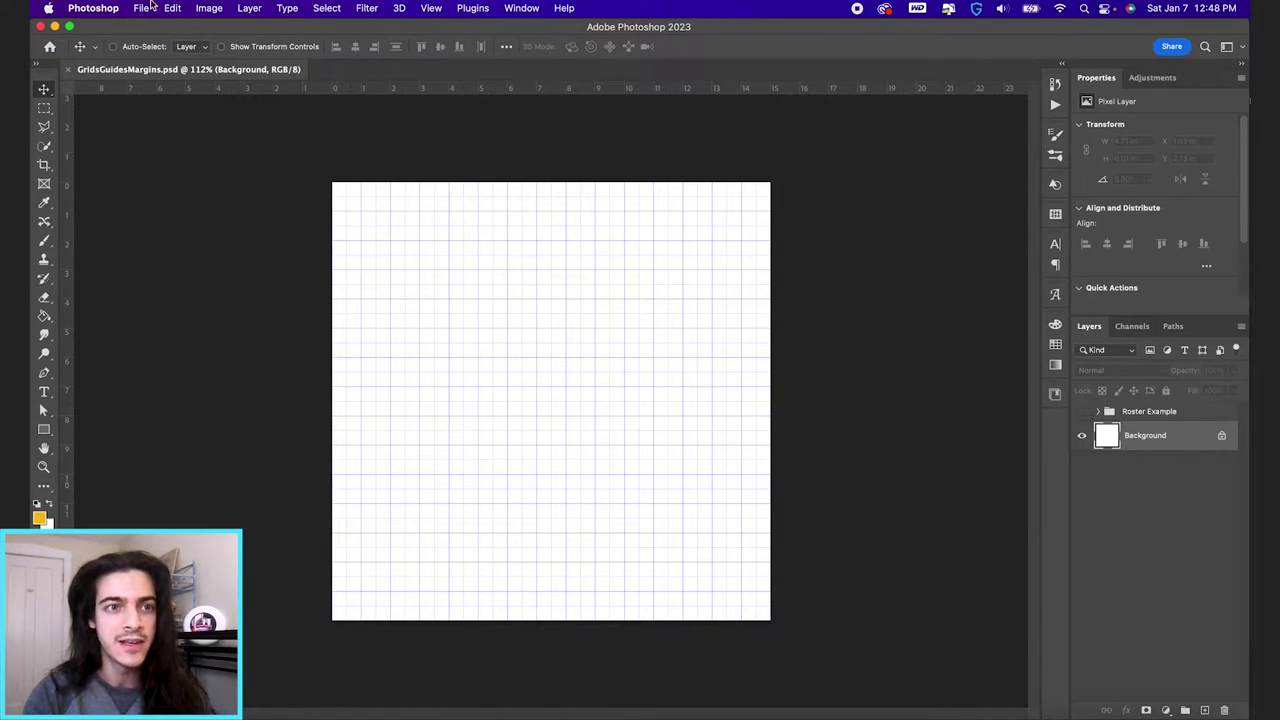
click(97, 7)
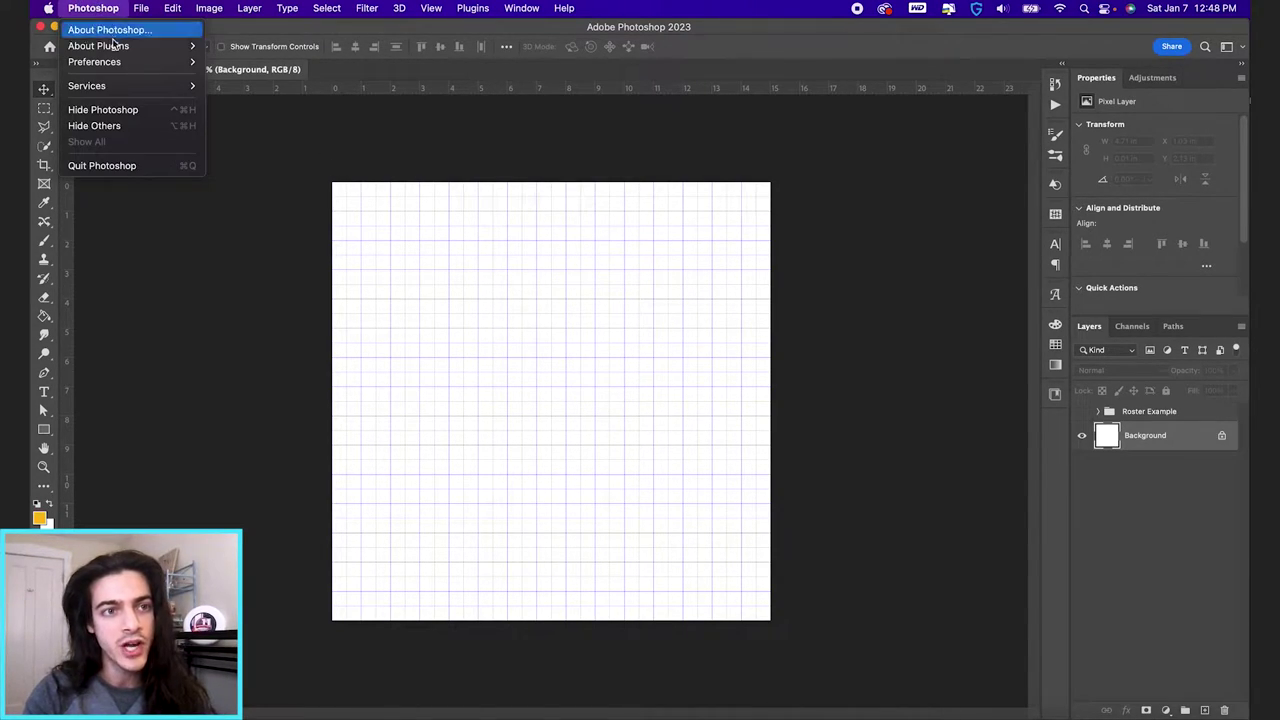
mouse_move(129, 65)
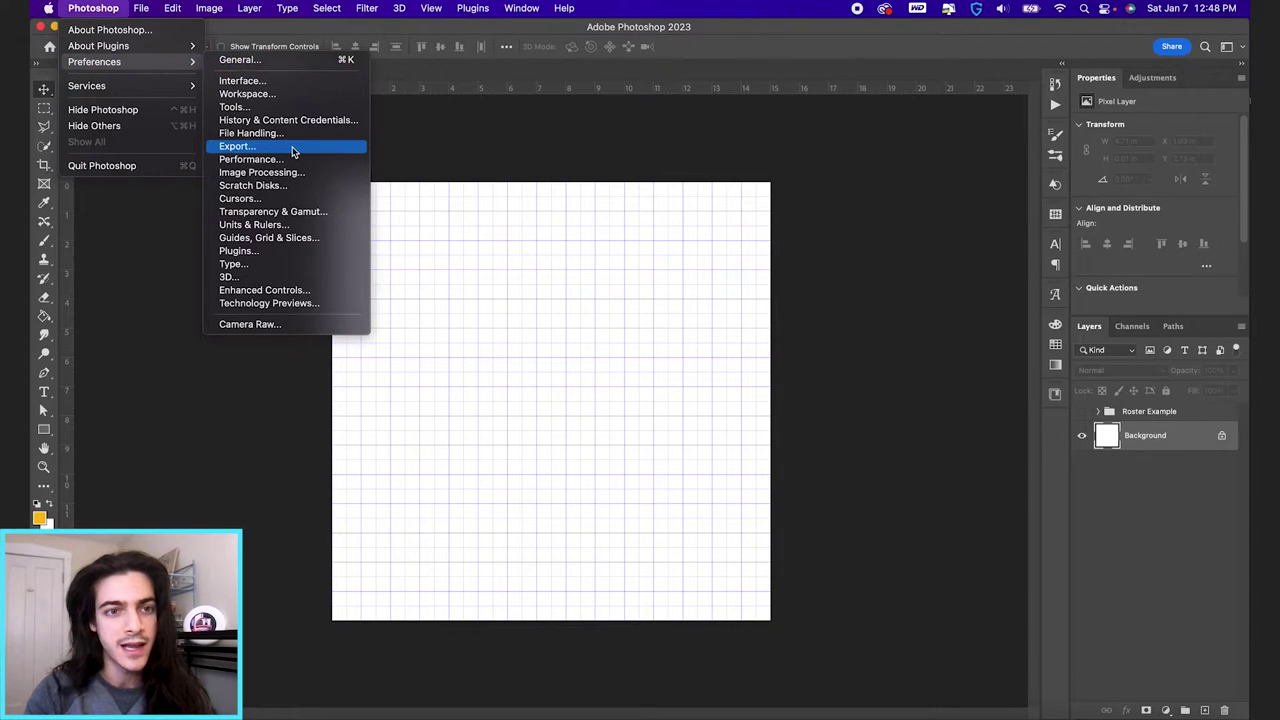
click(267, 240)
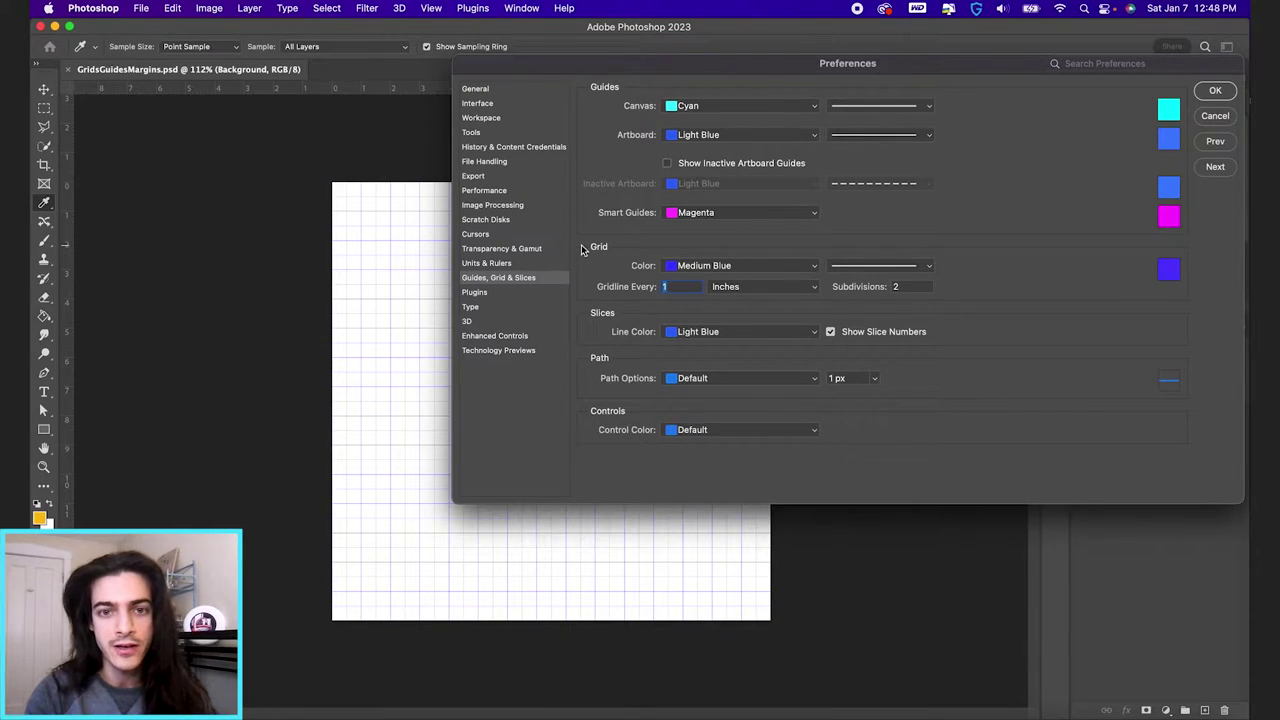
click(710, 272)
click(705, 250)
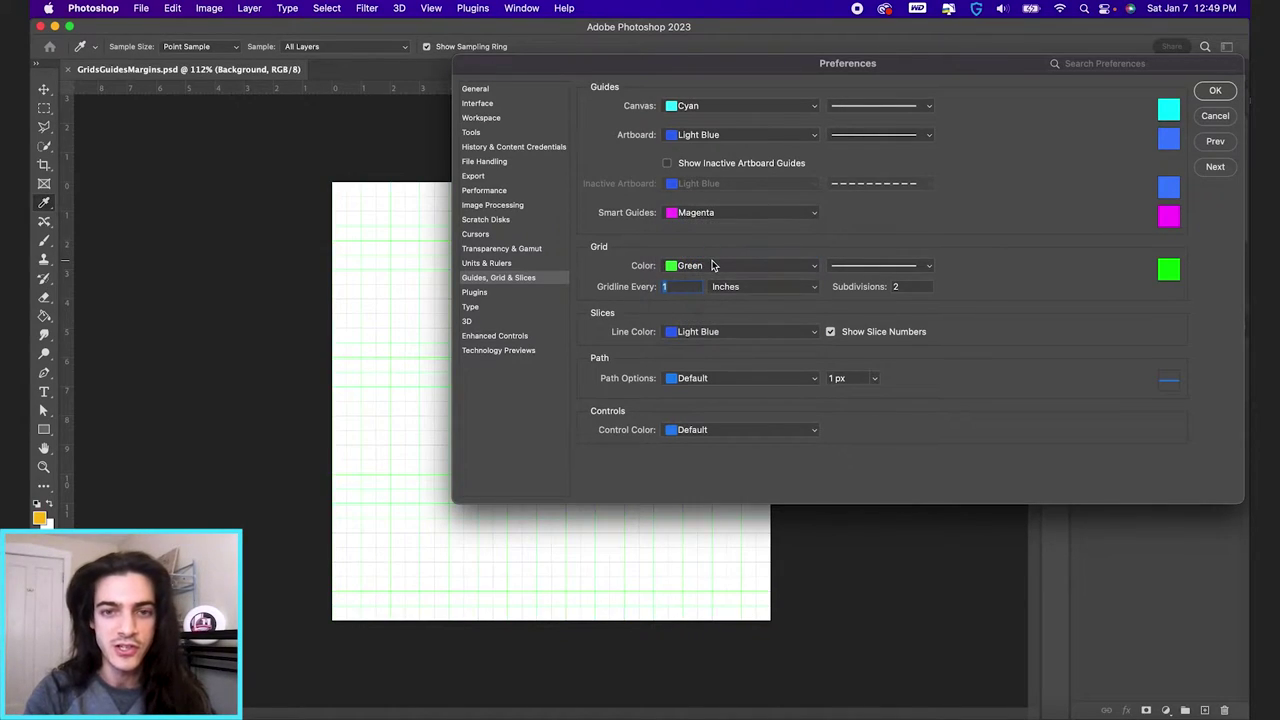
click(712, 268)
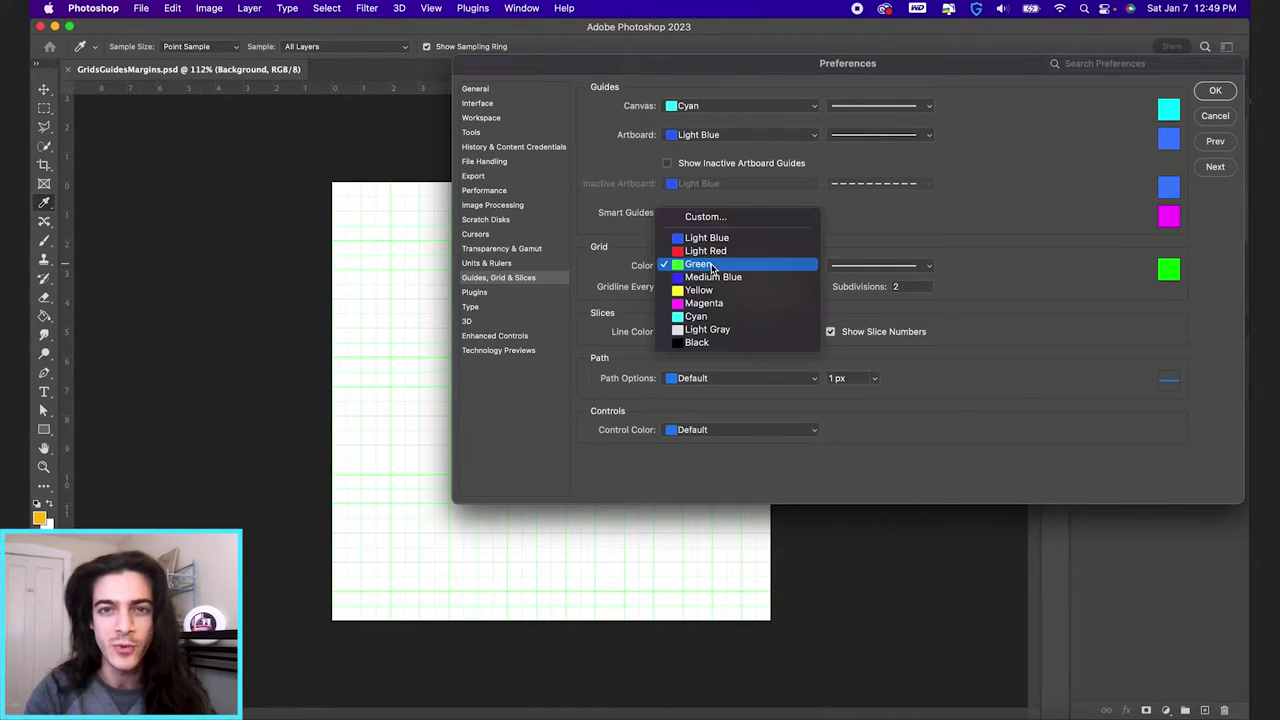
click(720, 303)
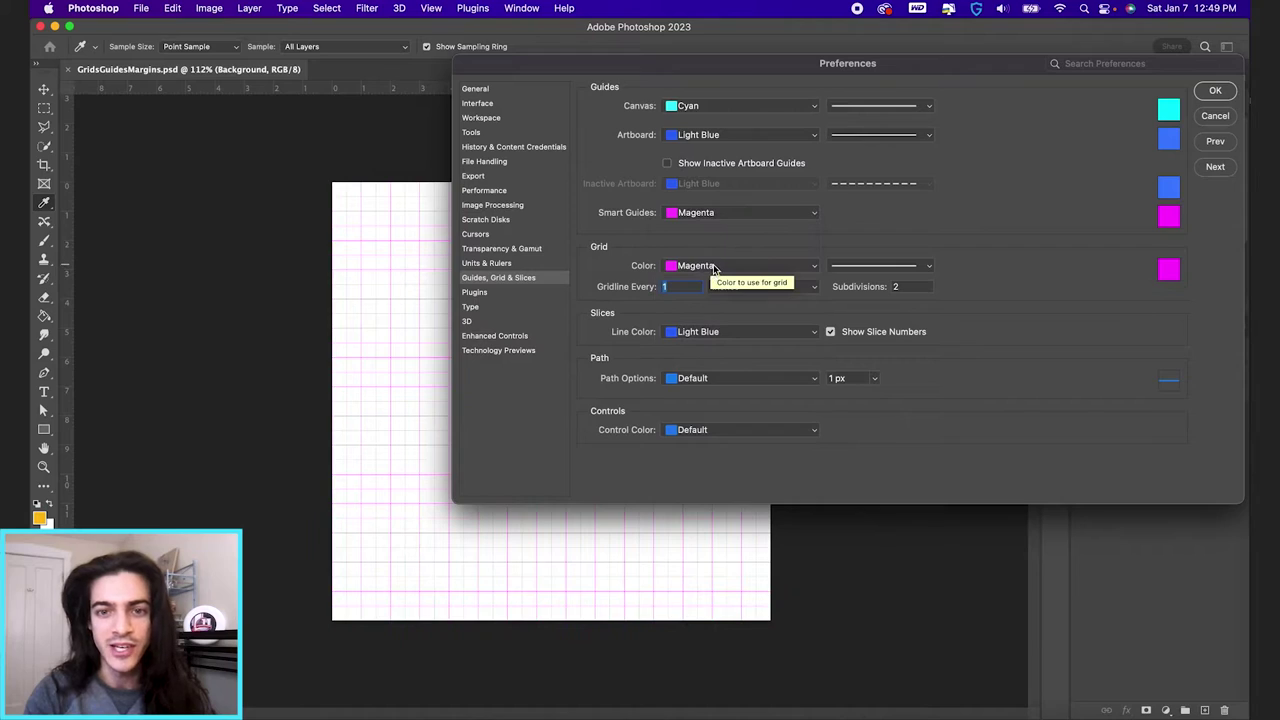
click(714, 268)
click(713, 238)
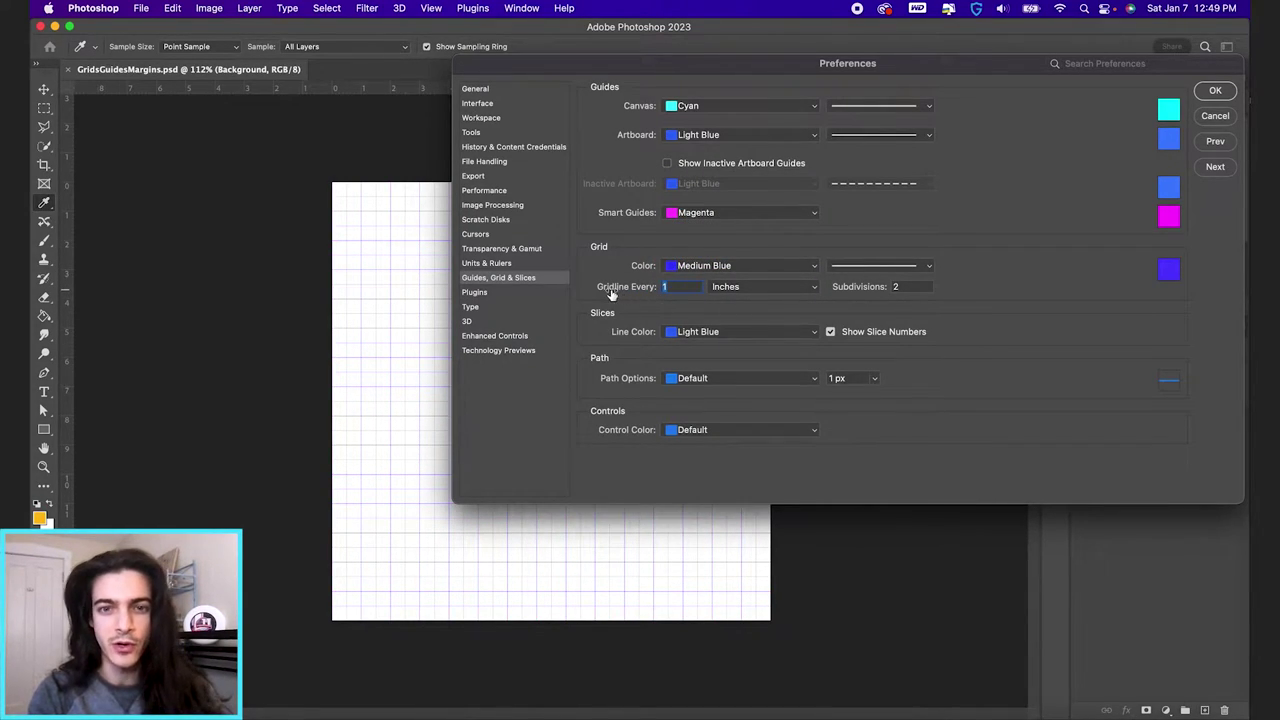
text(2)
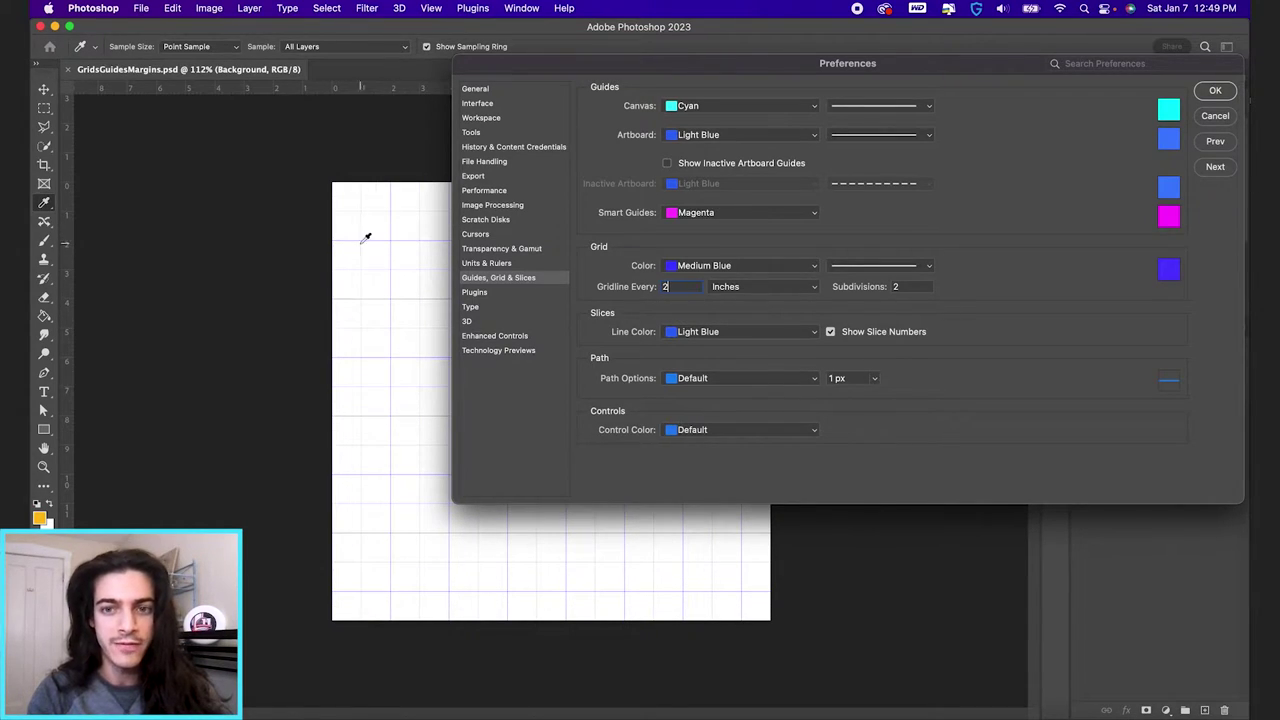
double_click(907, 286)
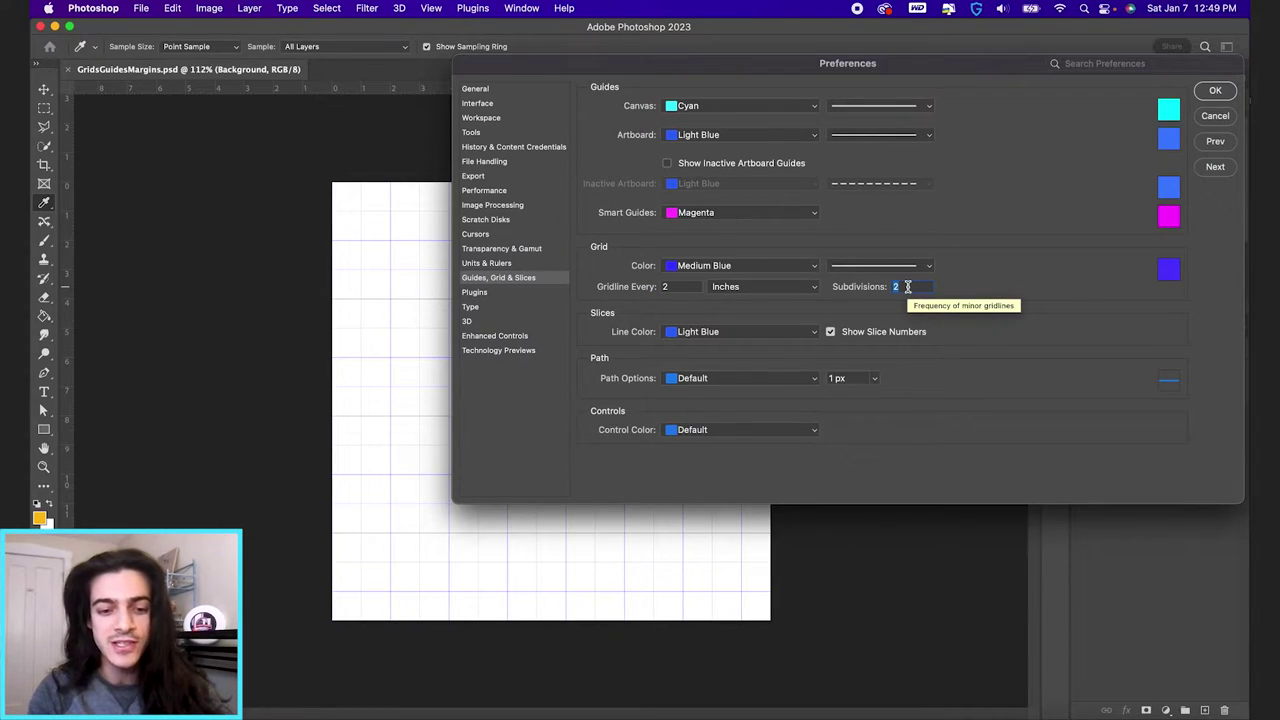
text(4)
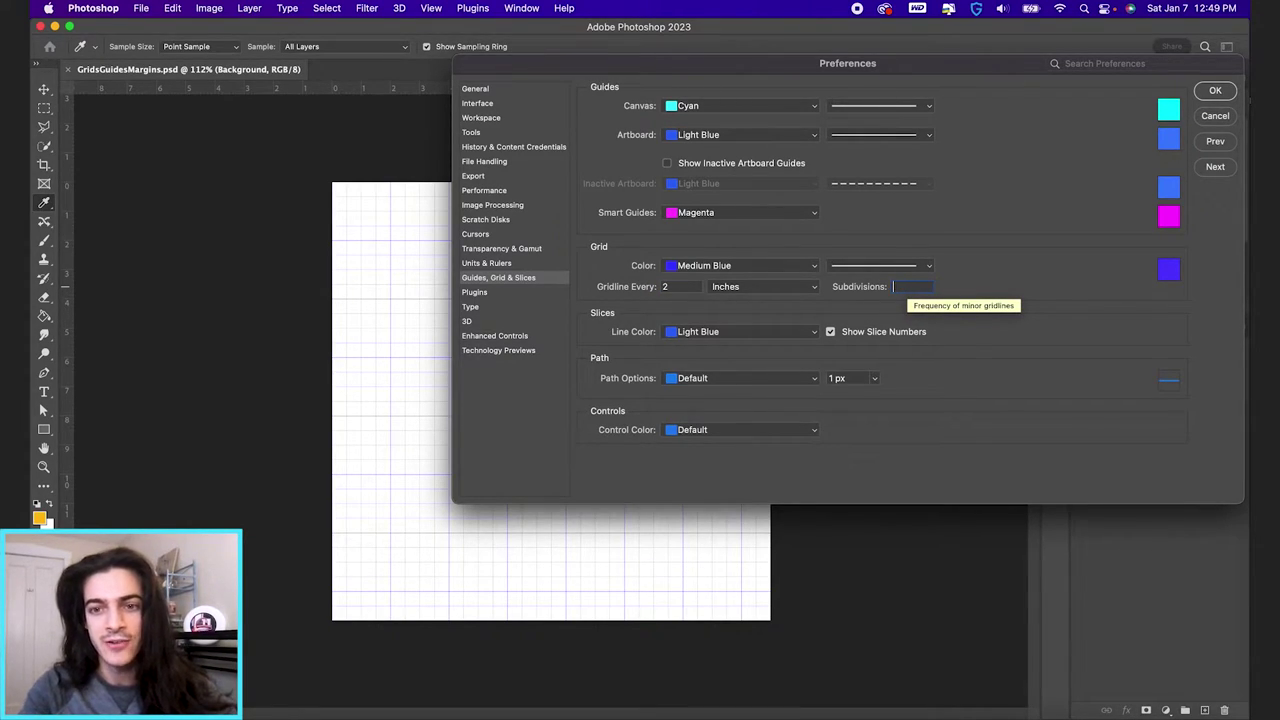
text(6)
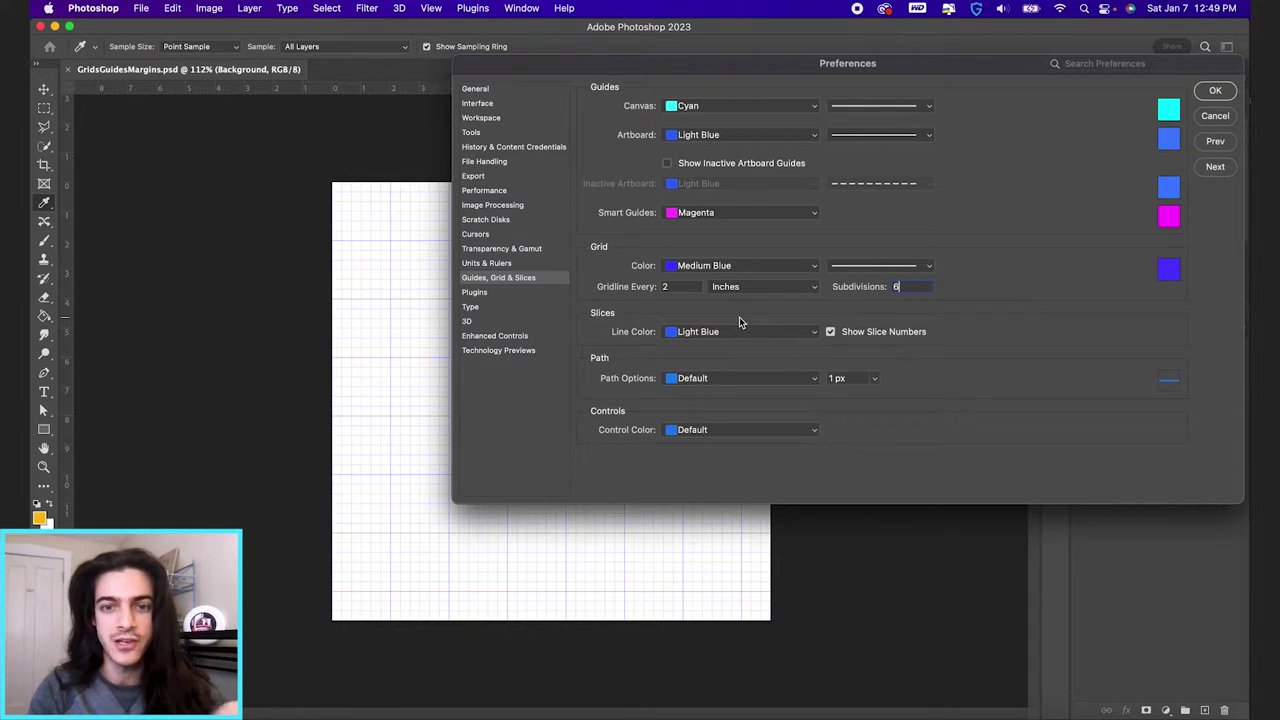
double_click(665, 286)
text(1)
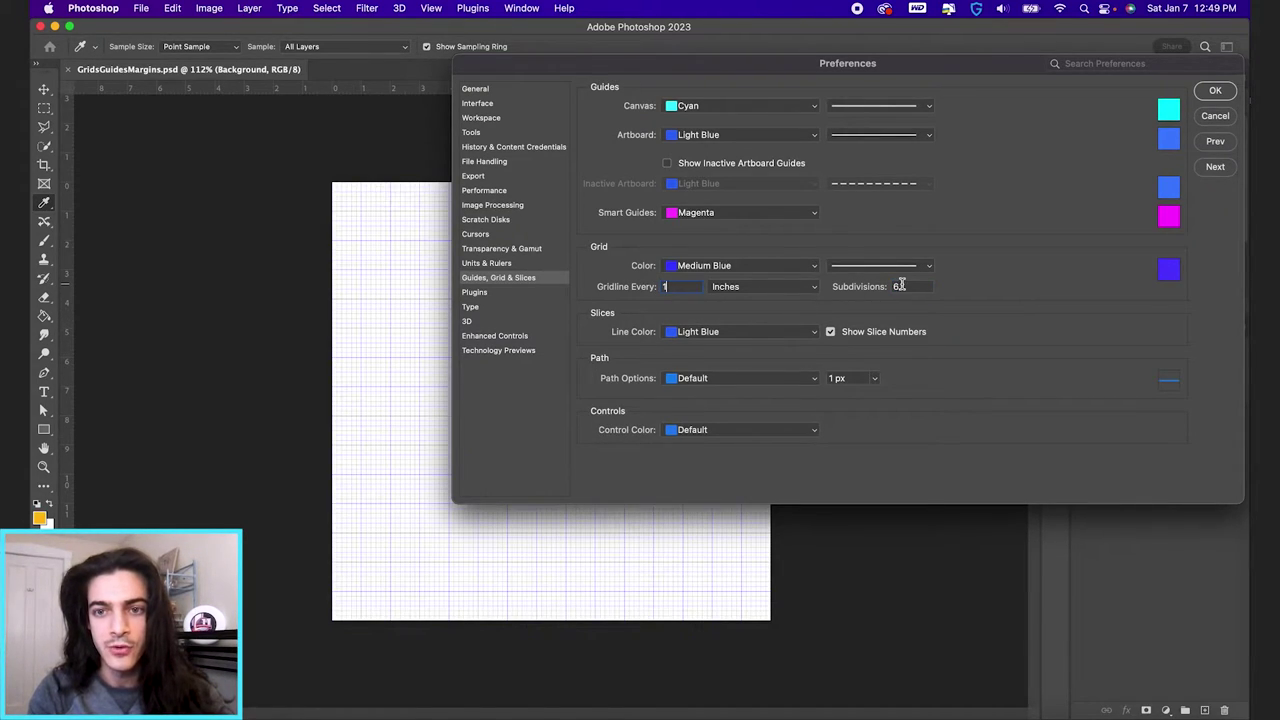
double_click(897, 286)
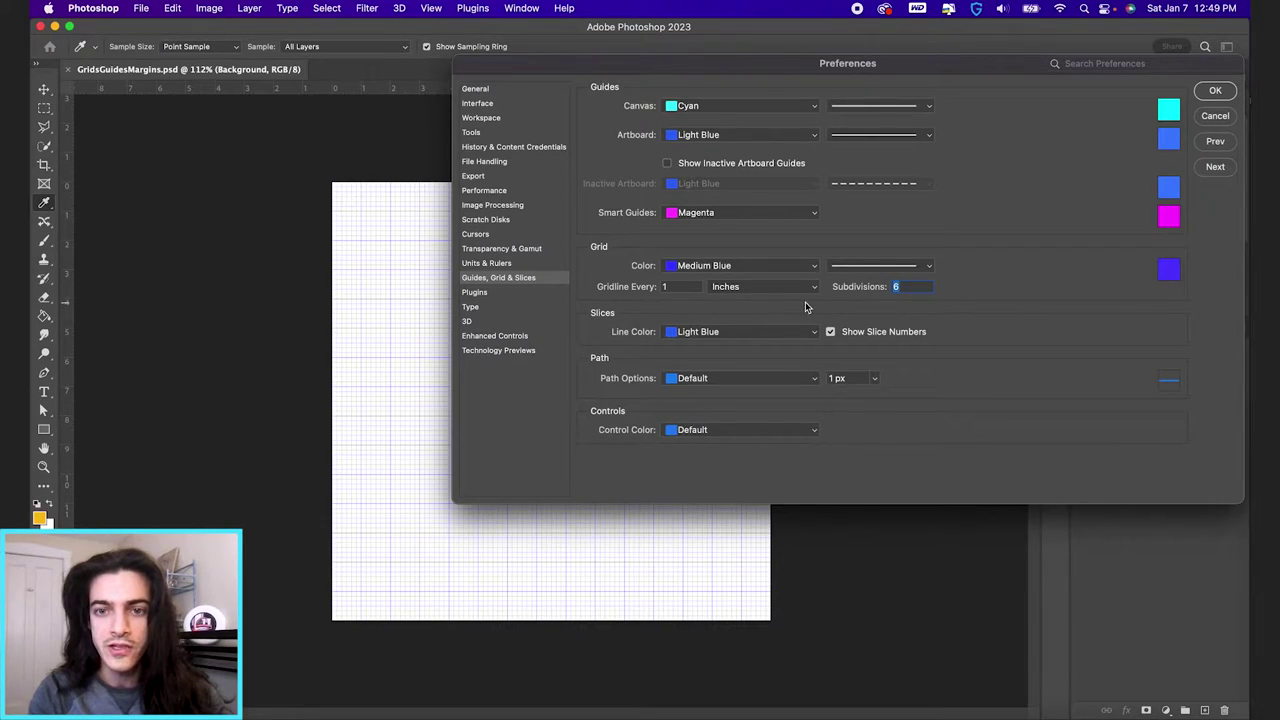
text(2)
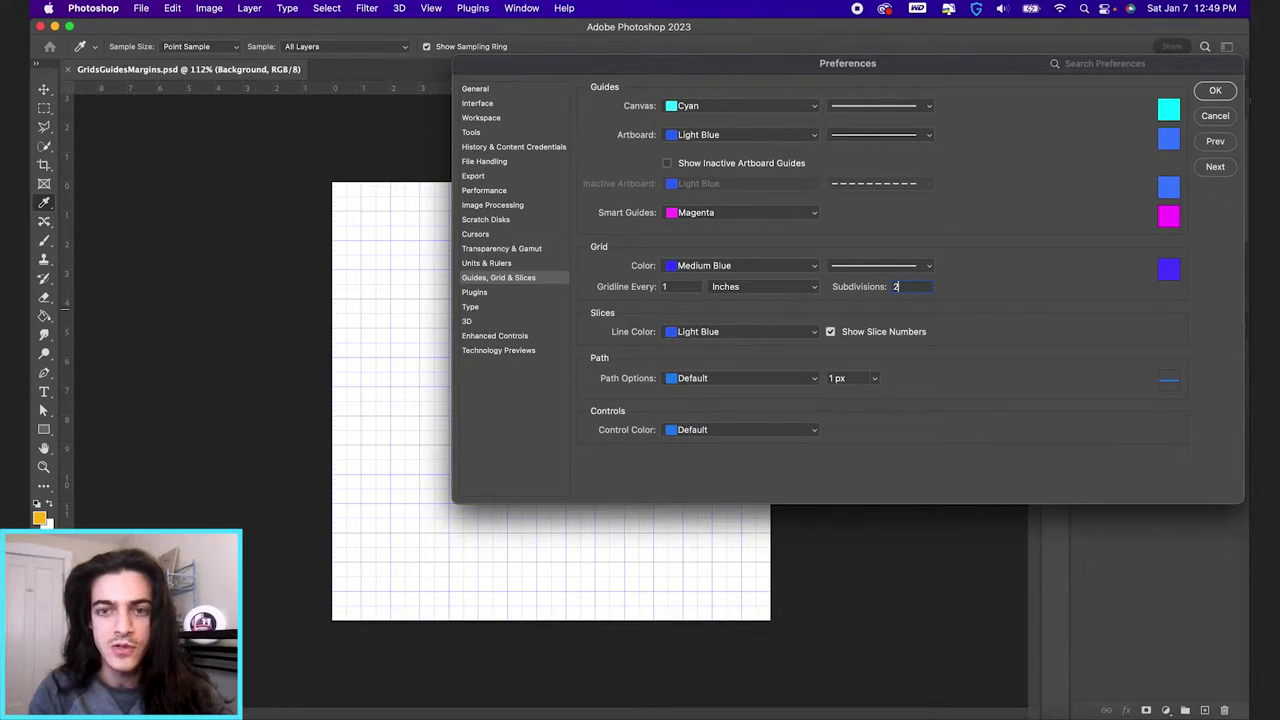
click(1214, 92)
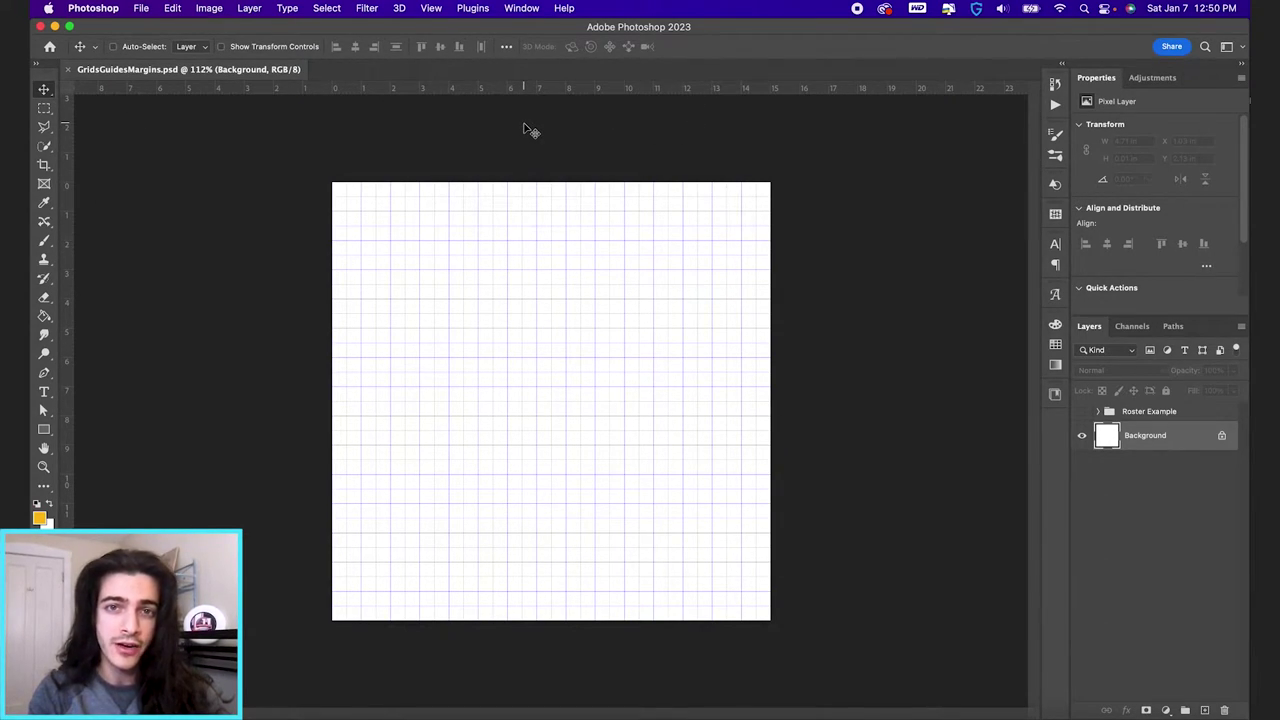
key(super+r)
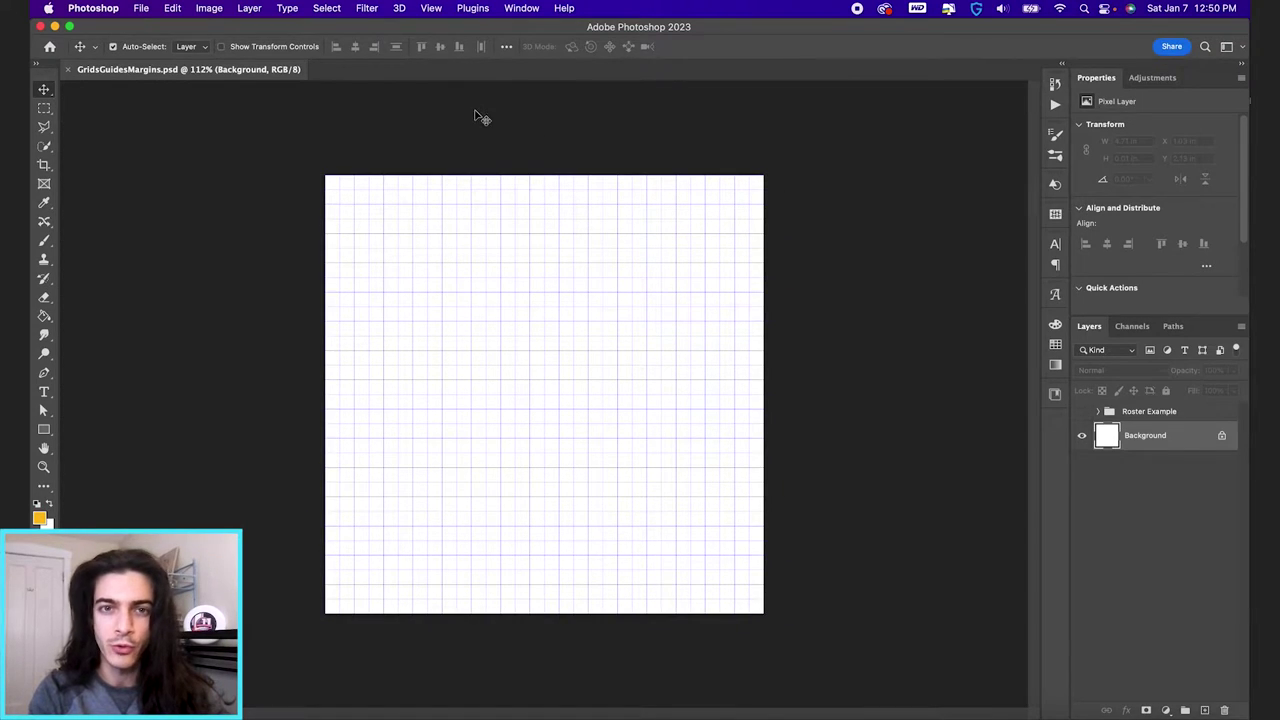
key(super+r)
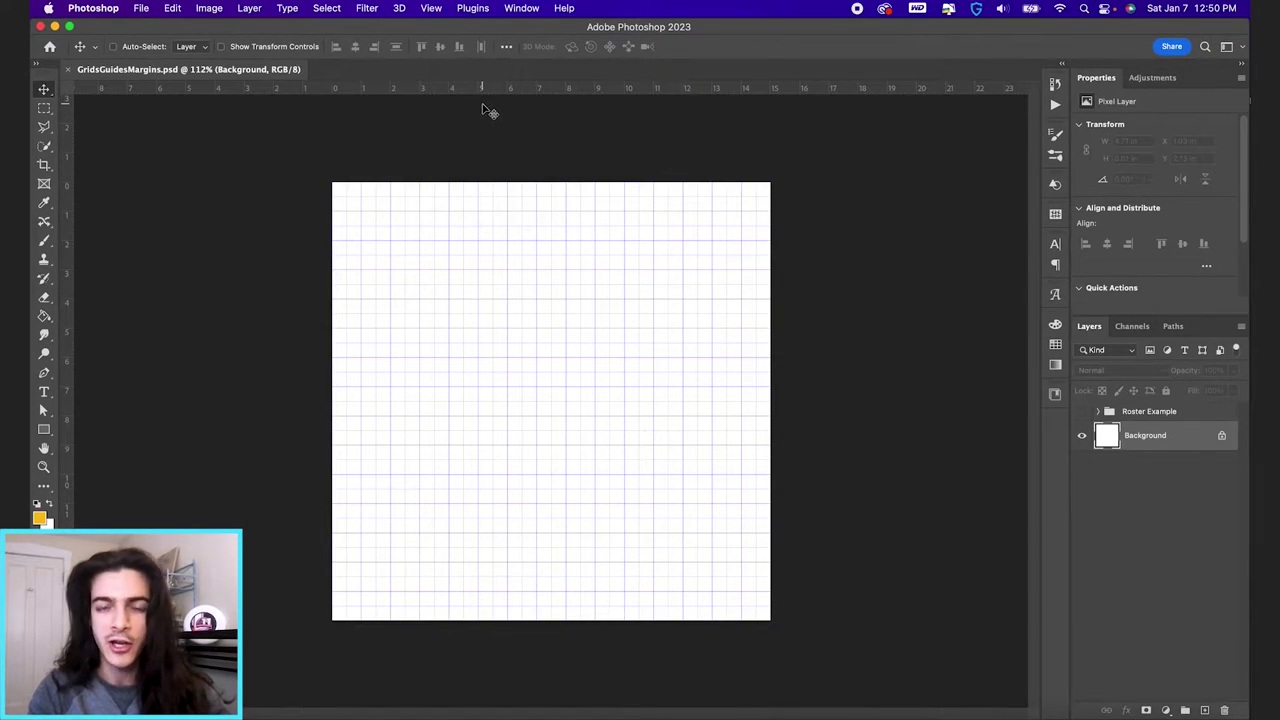
click(431, 7)
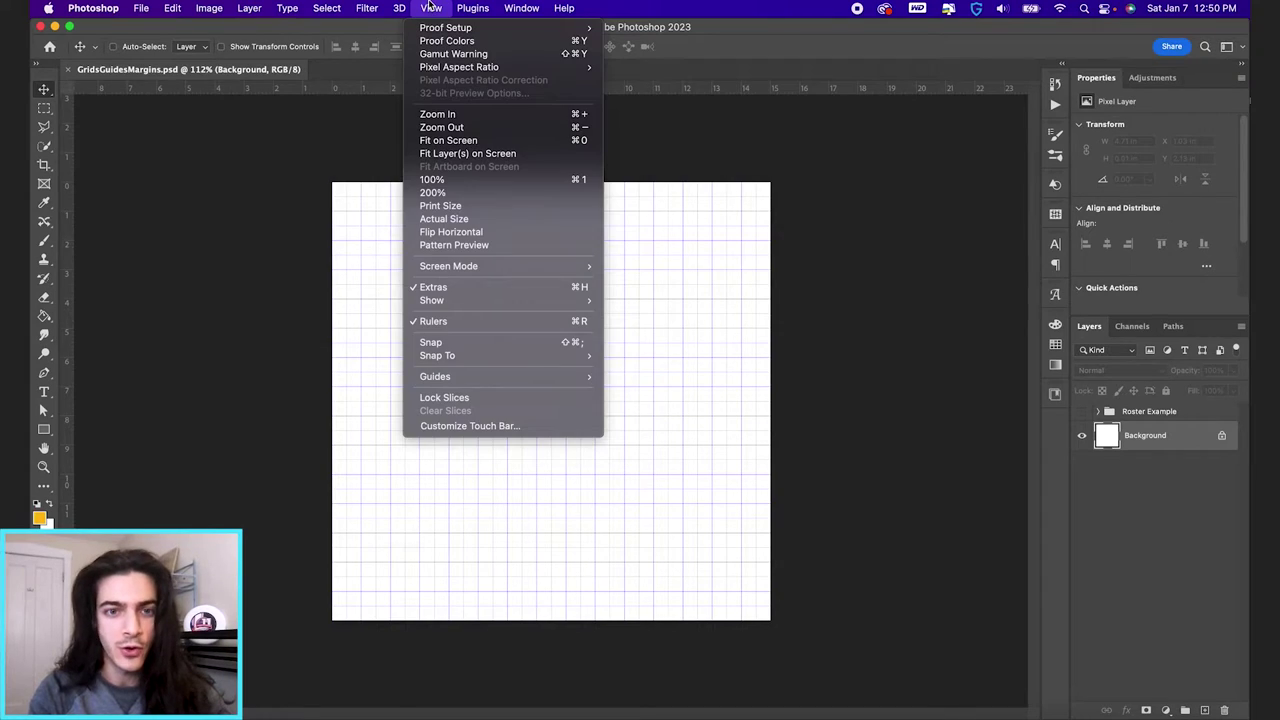
click(475, 321)
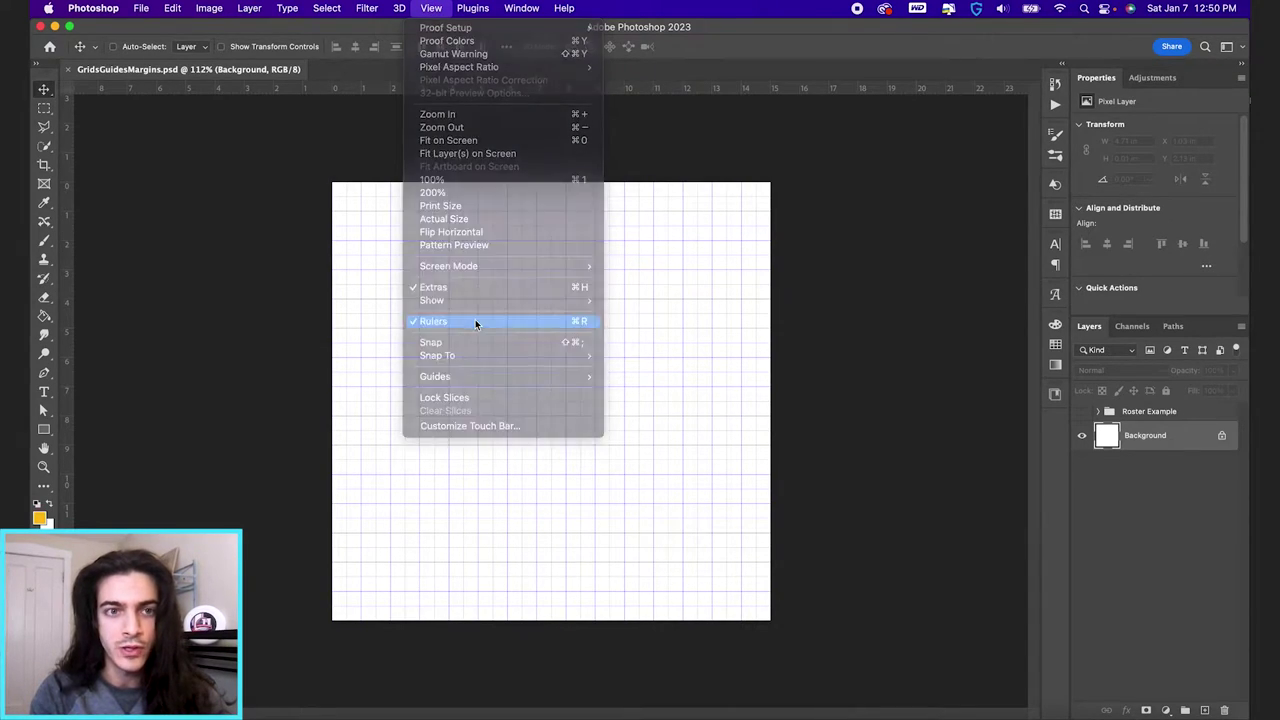
key(super+r)
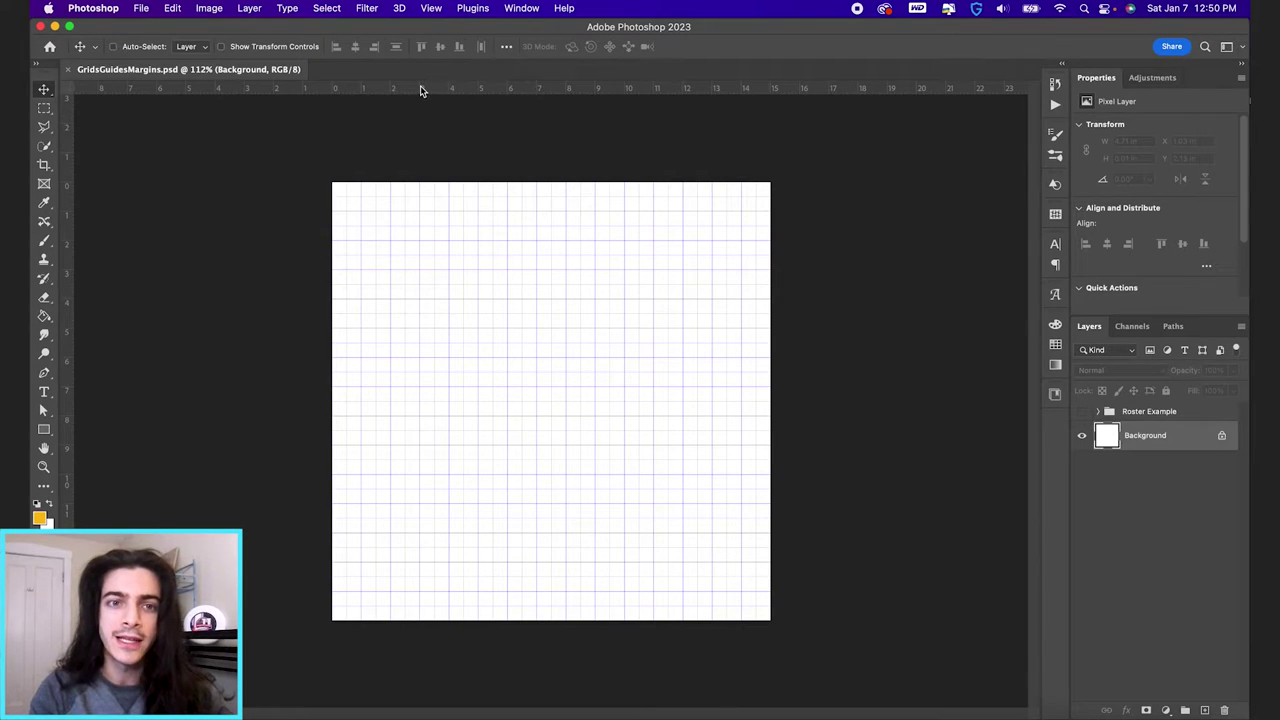
Step: Hide the grid, place one high horizontal guide and two vertical guides, and add Layer 1
drag(420, 90, 448, 285)
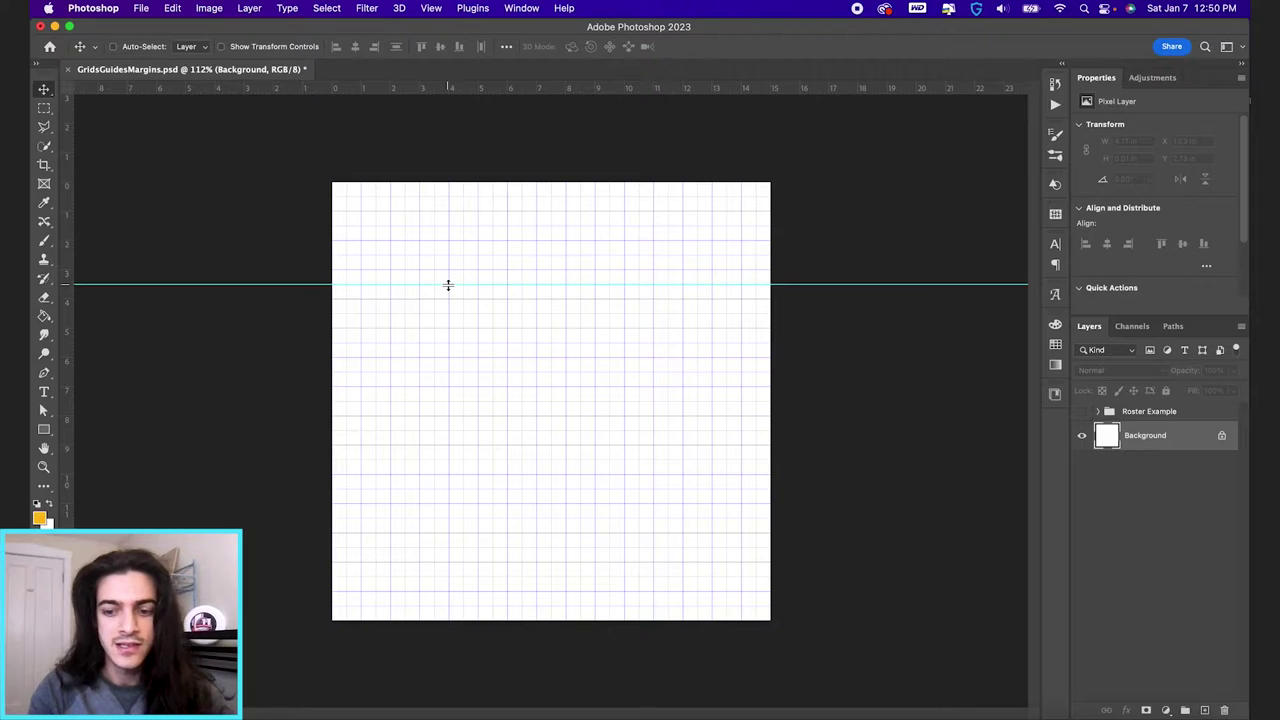
key(super+apostrophe)
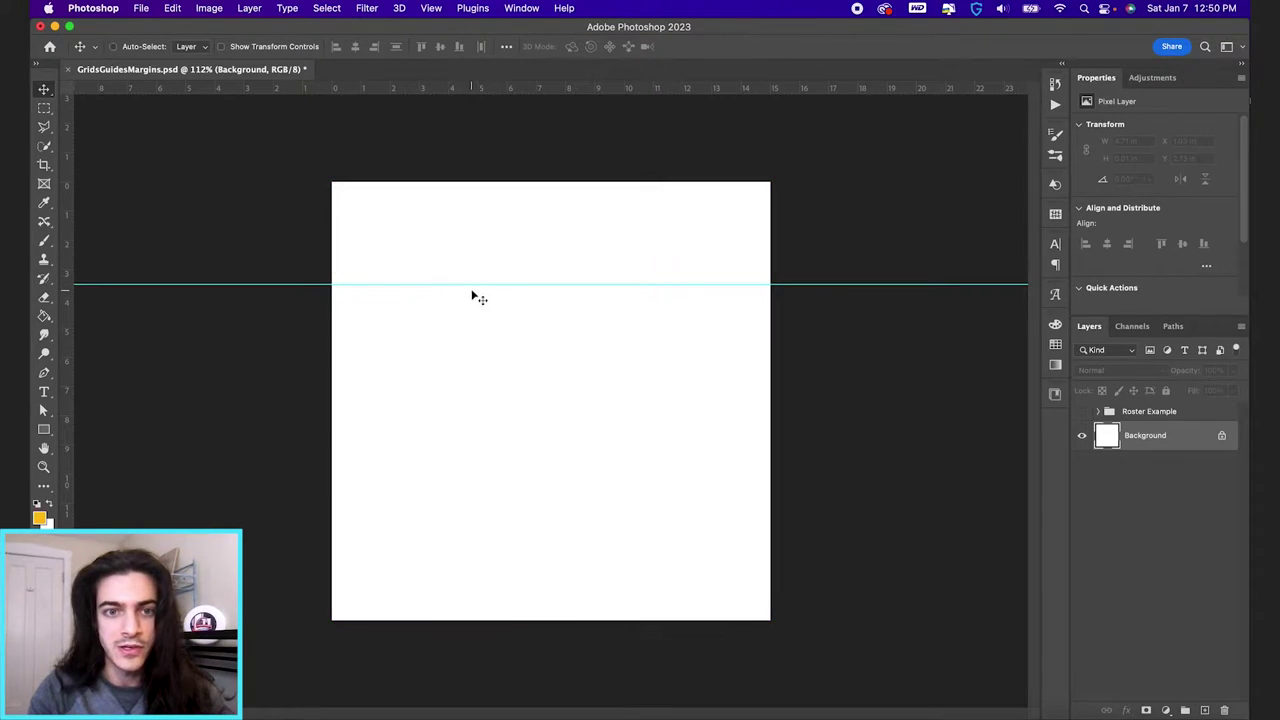
drag(471, 285, 471, 213)
drag(70, 374, 414, 346)
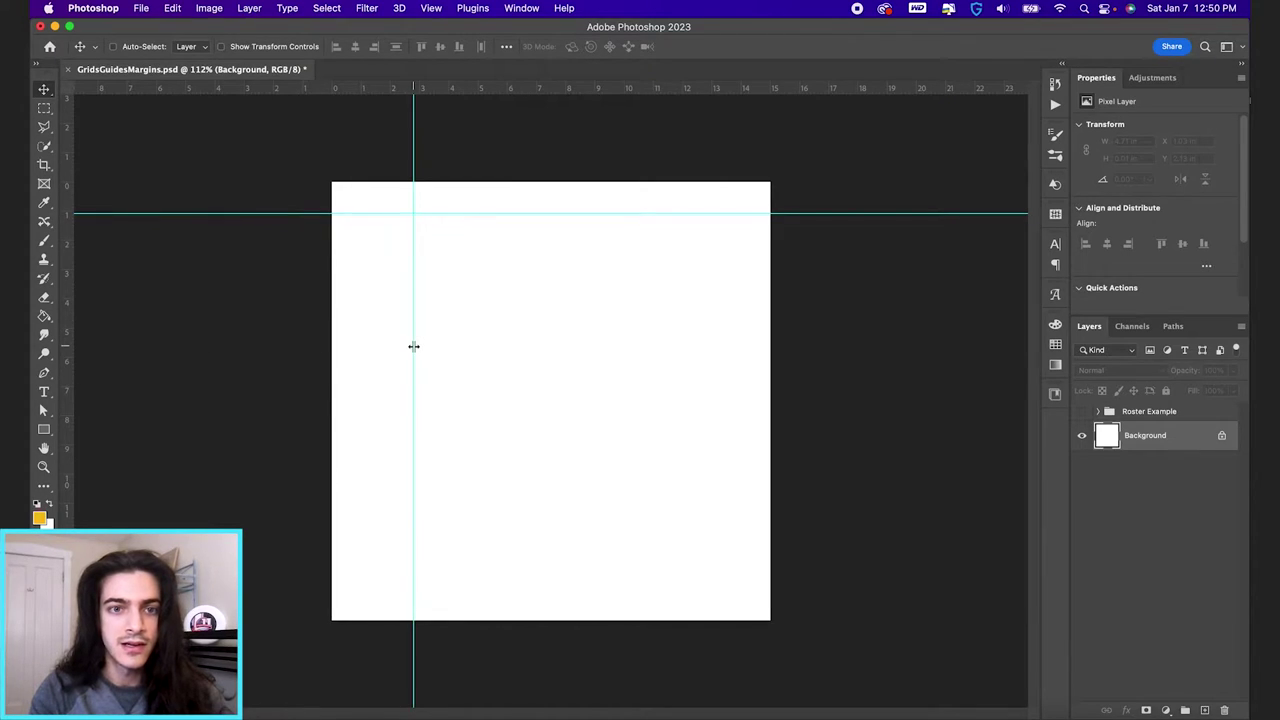
drag(66, 416, 529, 393)
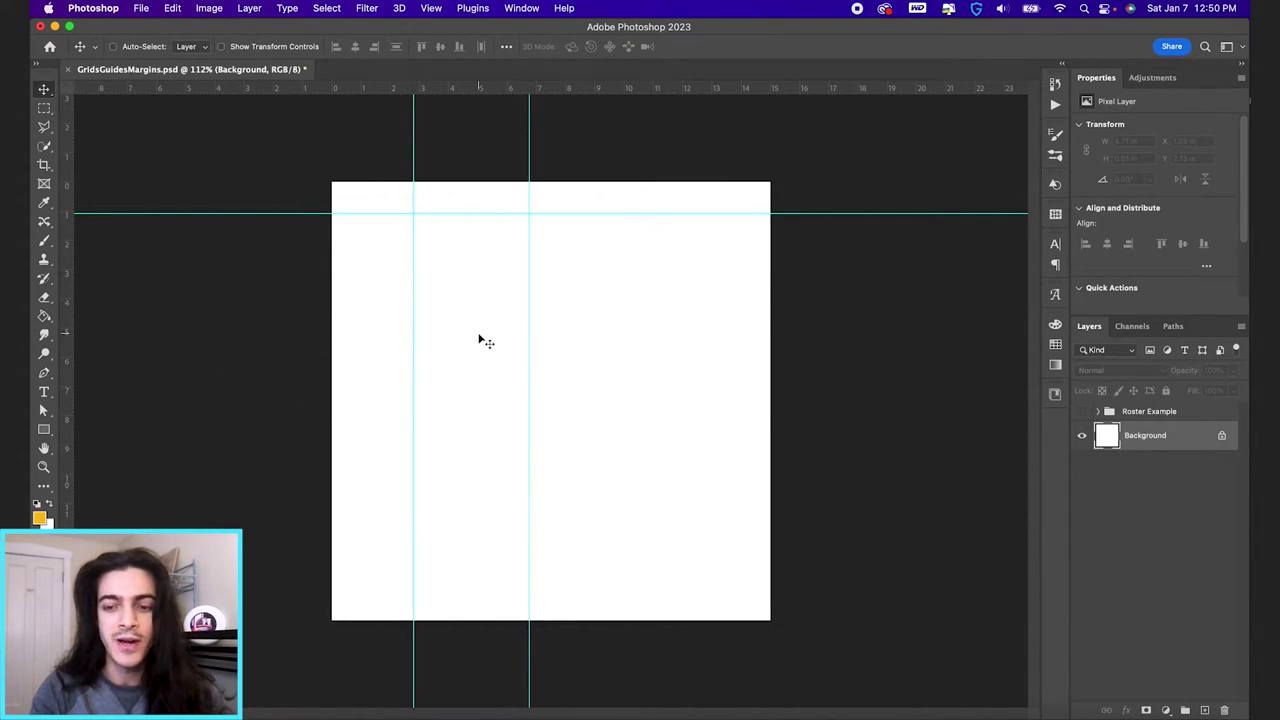
click(1205, 710)
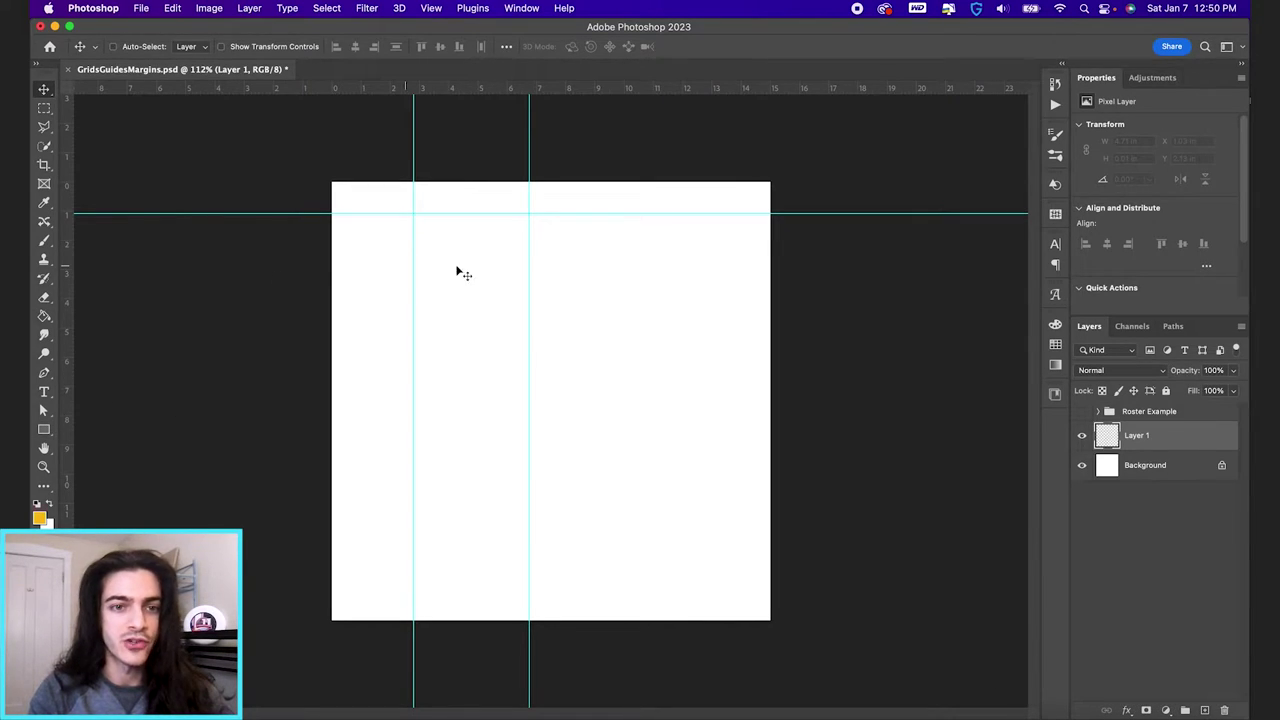
drag(415, 262, 449, 261)
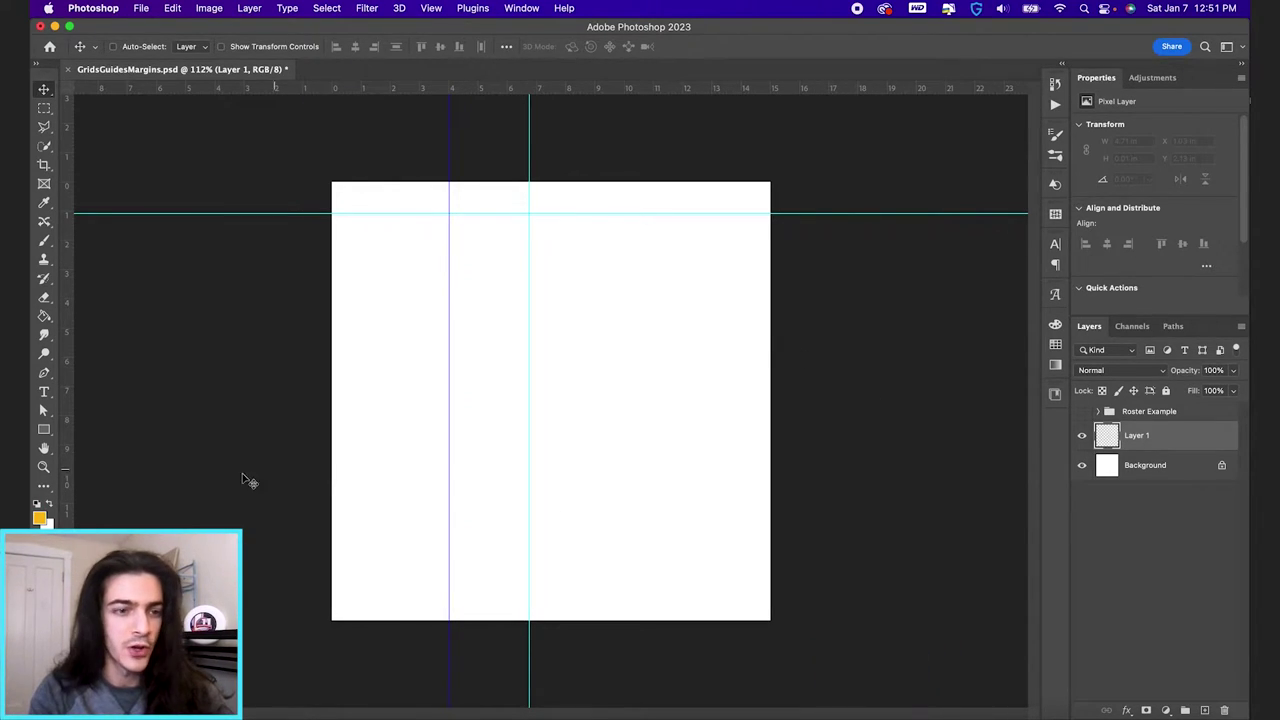
Step: Draw a yellow square from the guide intersection and add another empty layer
click(43, 429)
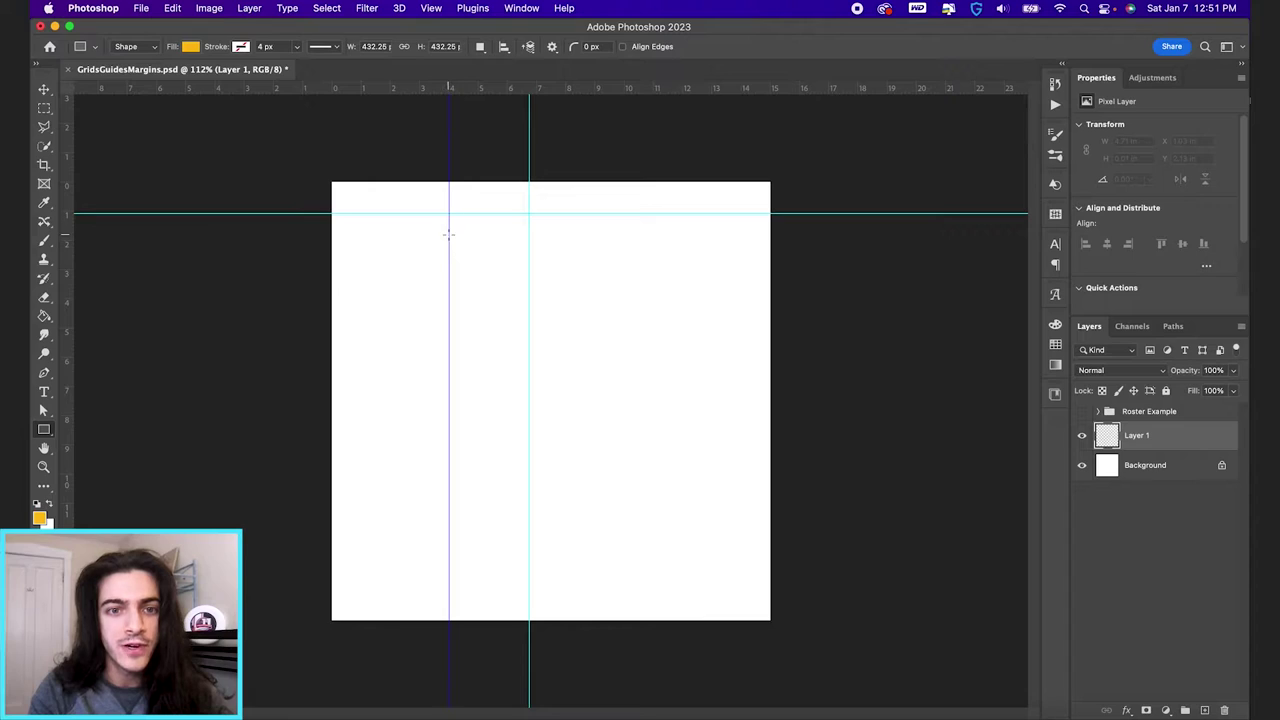
drag(449, 235, 577, 362)
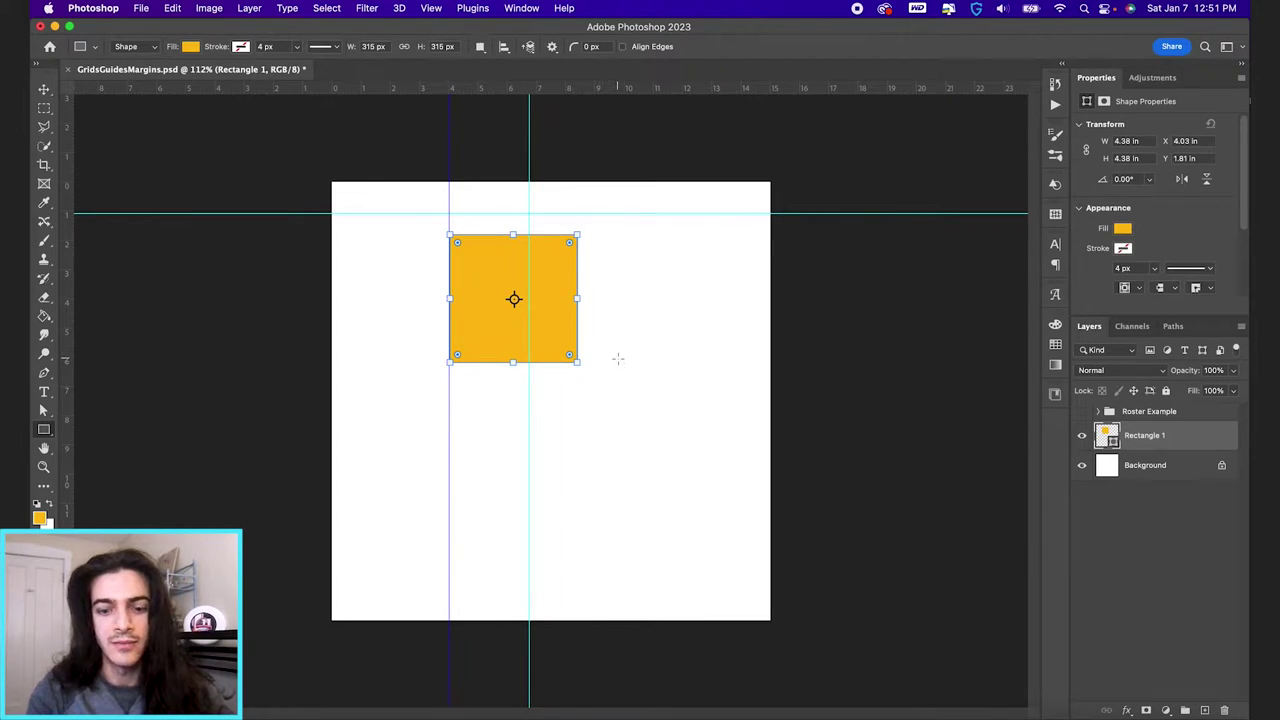
key(super+alt+shift+n)
Step: Type 'ASDLKFJALSDKFJ;' below the square and line it up with the left guide
key(t)
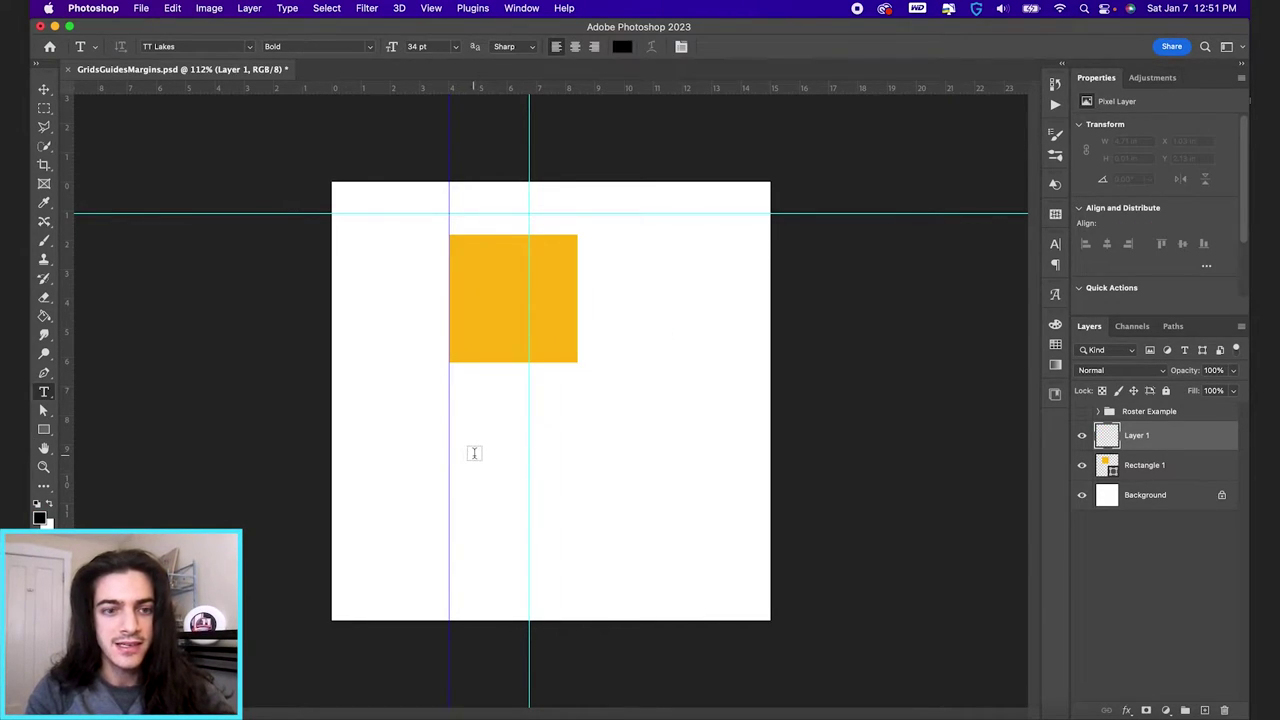
click(474, 453)
text(ASDLKFJALSDKFJ;)
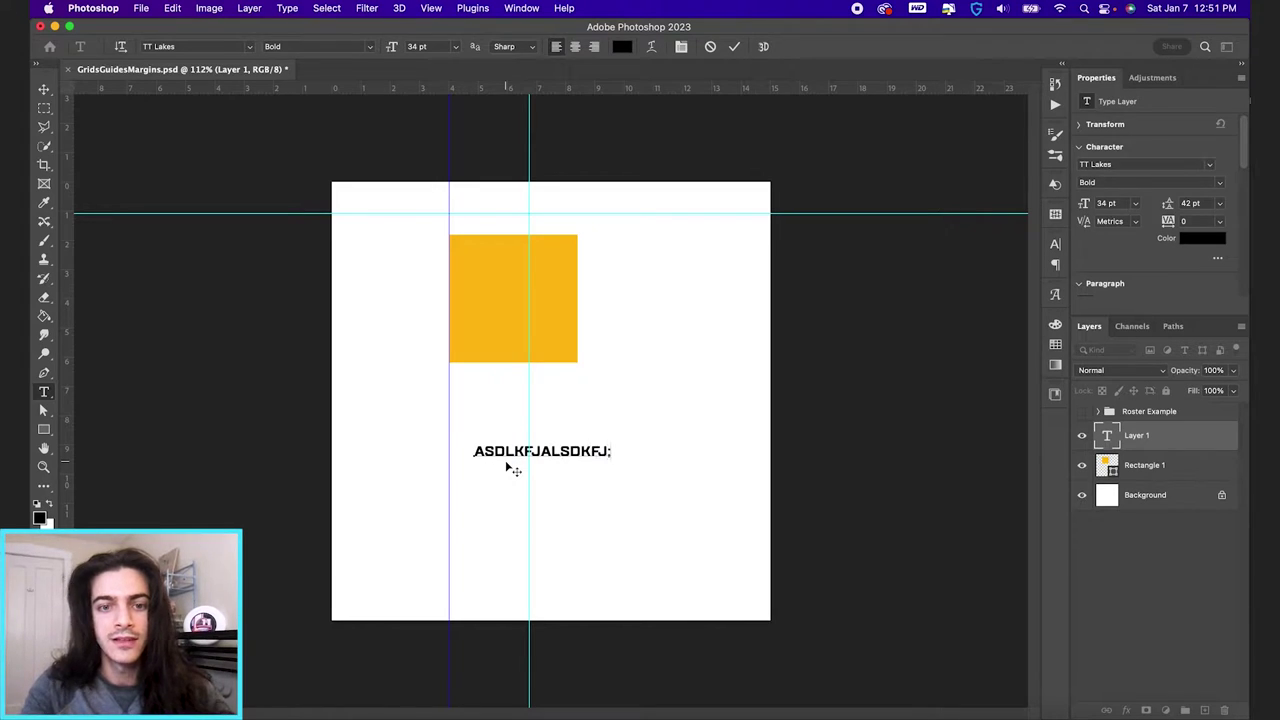
click(734, 47)
key(v)
scroll(500, 494, up, 5)
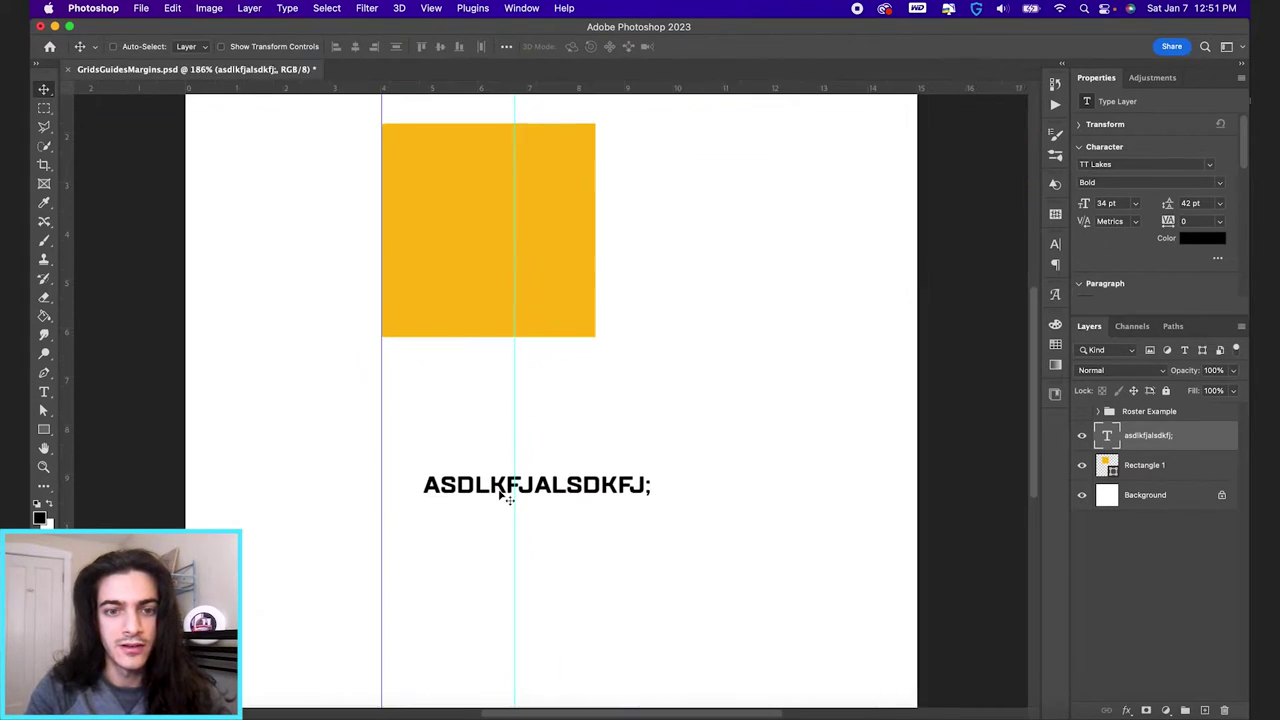
mouse_move(537, 503)
mouse_down()
mouse_move(572, 505)
mouse_move(550, 504)
mouse_up()
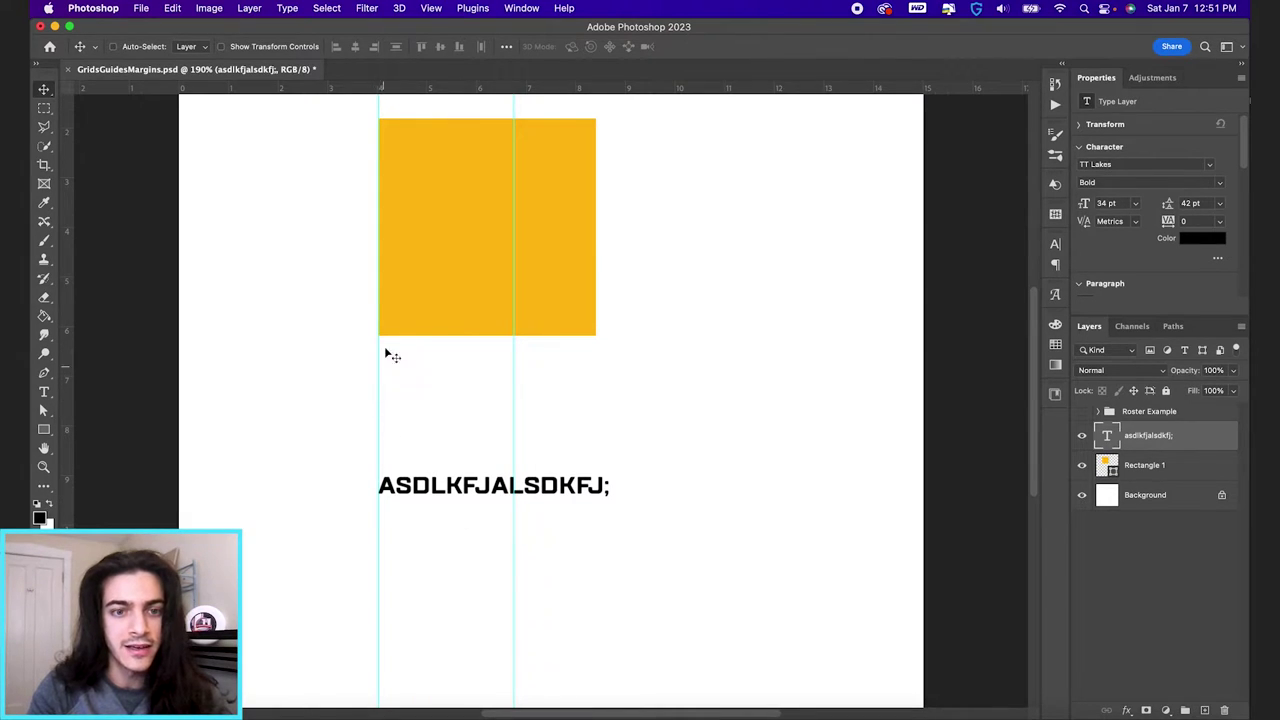
scroll(463, 432, down, 3)
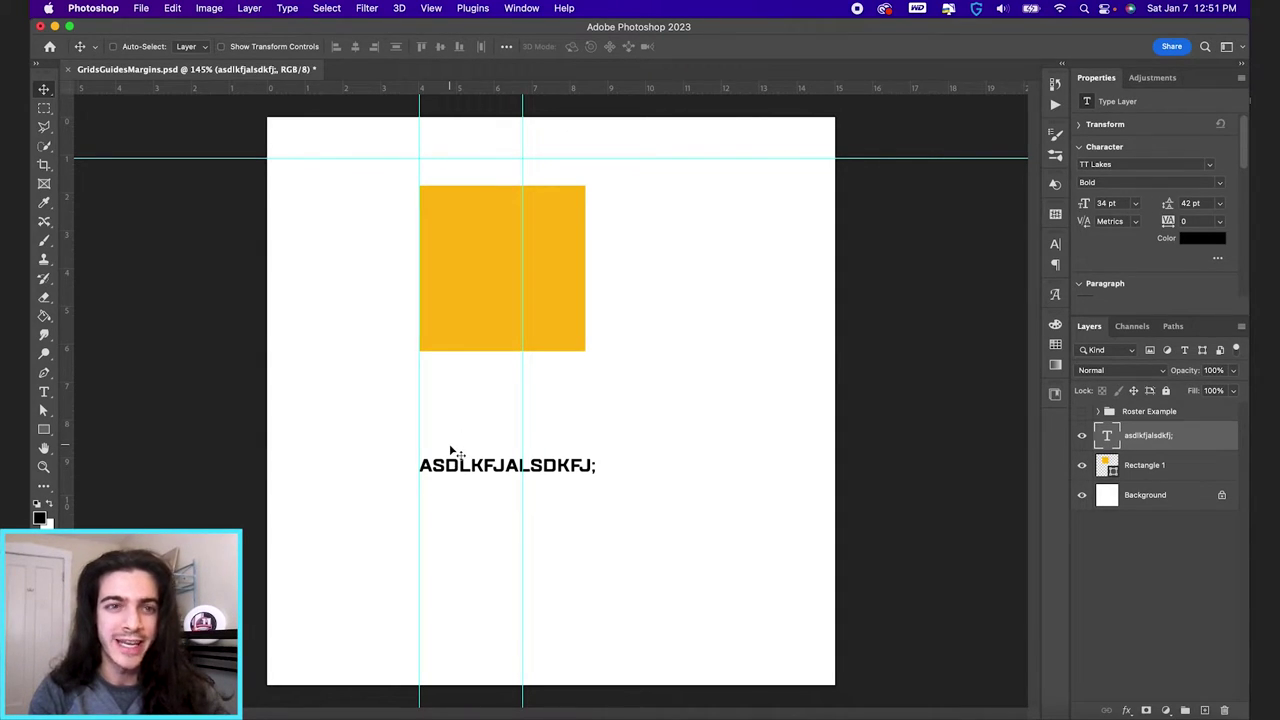
click(46, 110)
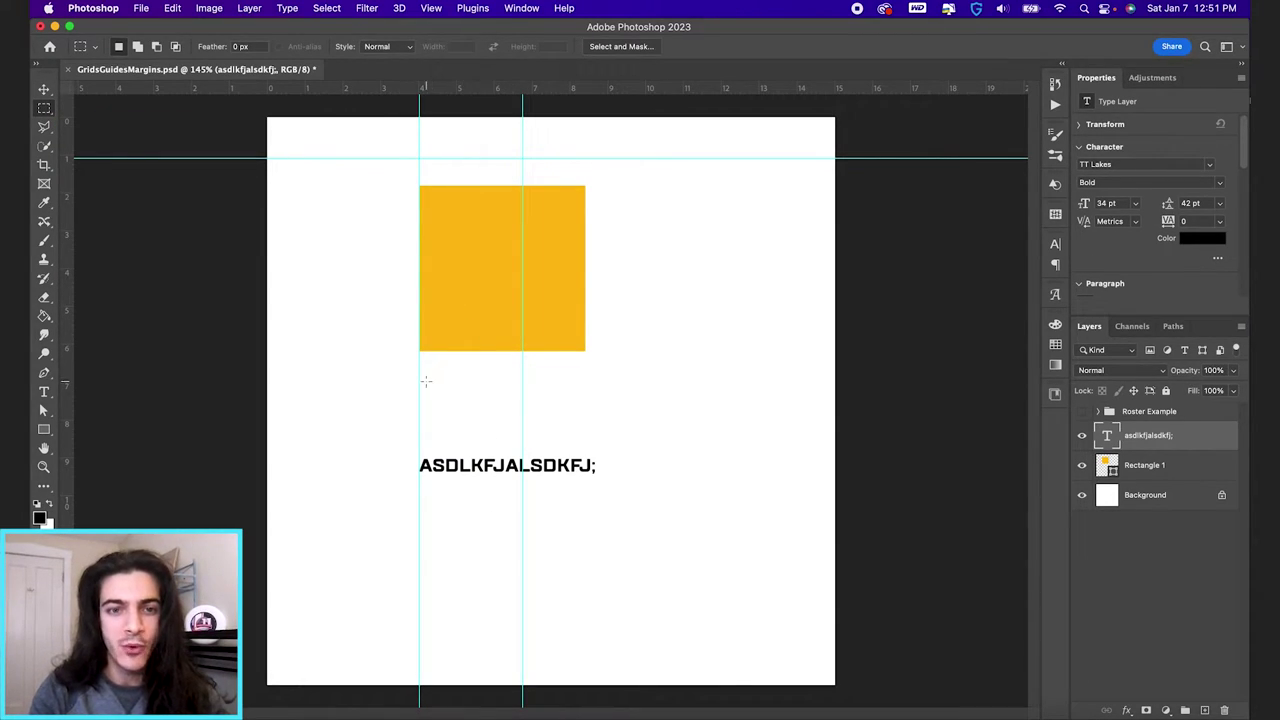
Step: Move the text aside and draw a rectangular selection below the yellow square
key(v)
drag(486, 480, 668, 487)
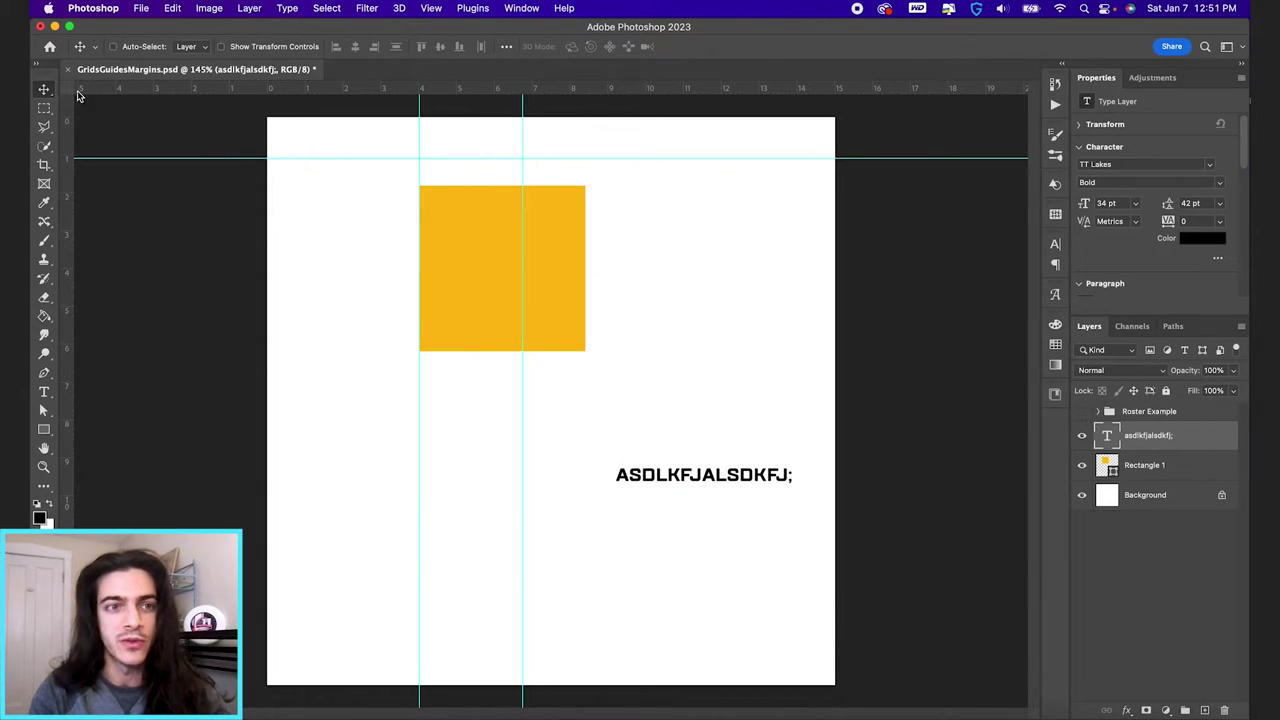
scroll(452, 392, up, 1)
key(m)
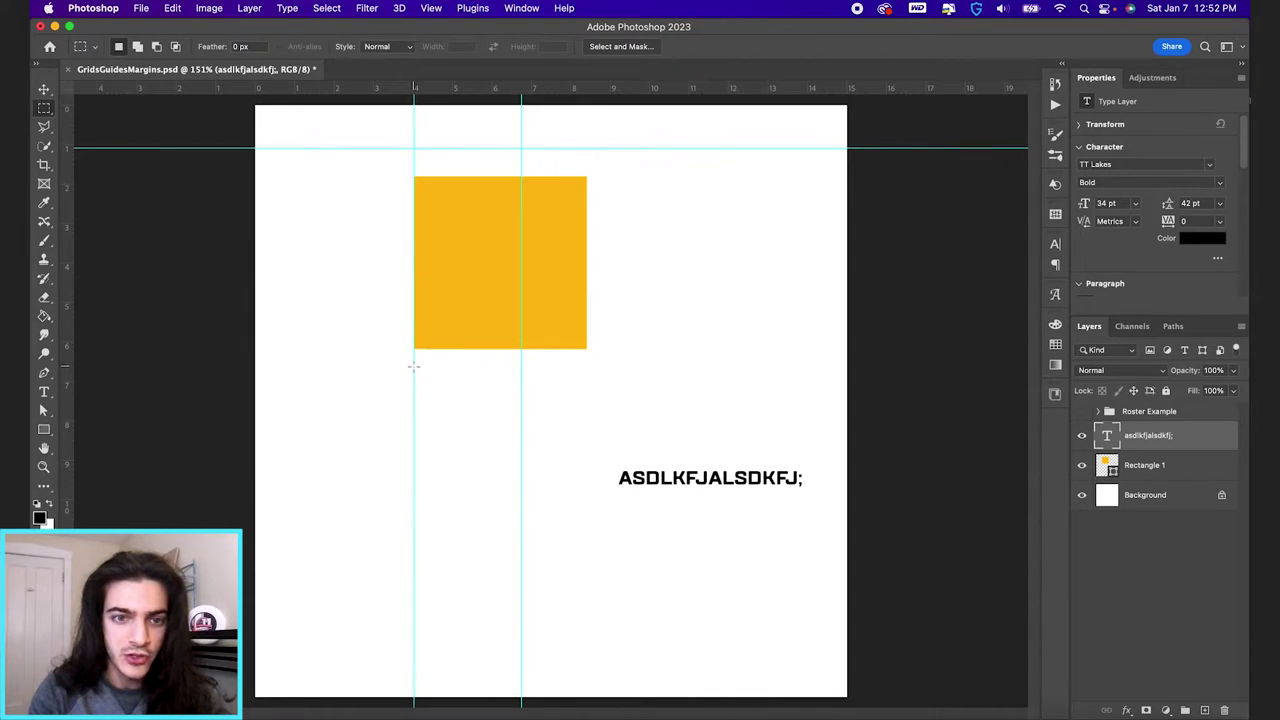
drag(414, 366, 560, 480)
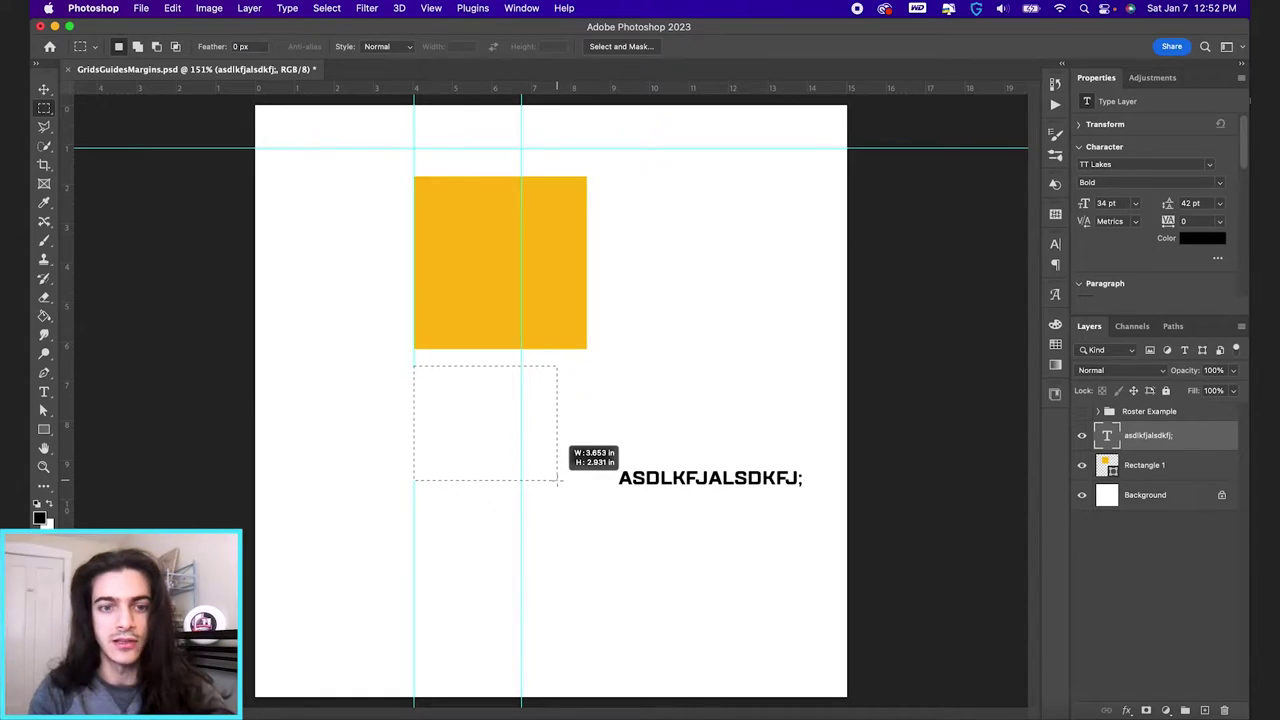
drag(560, 480, 580, 511)
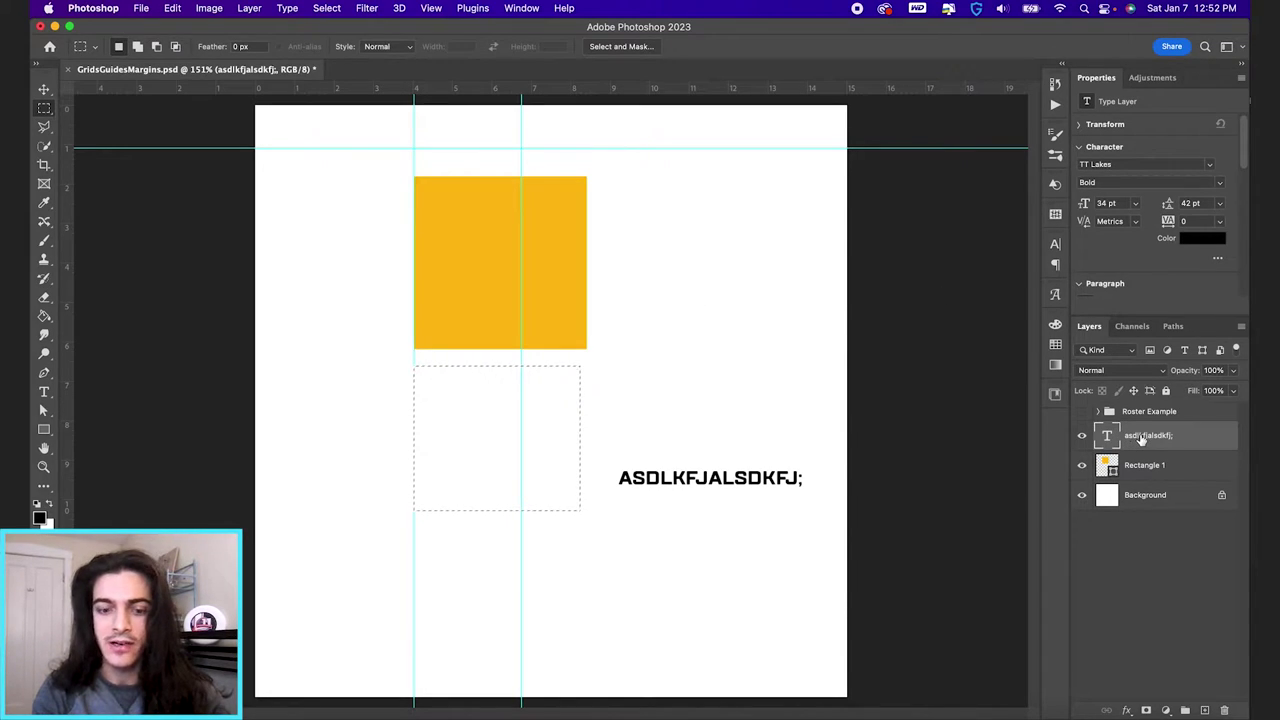
Step: Align the text to the selection's left and bottom edges
click(43, 89)
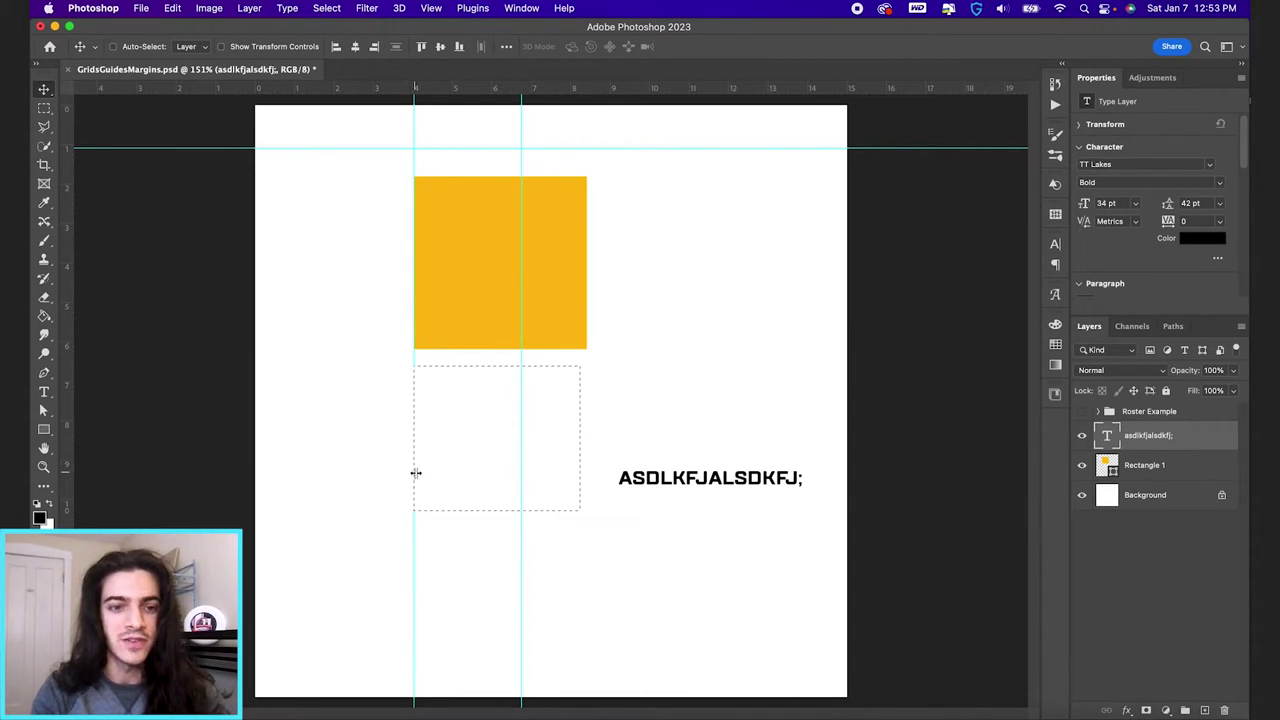
click(337, 47)
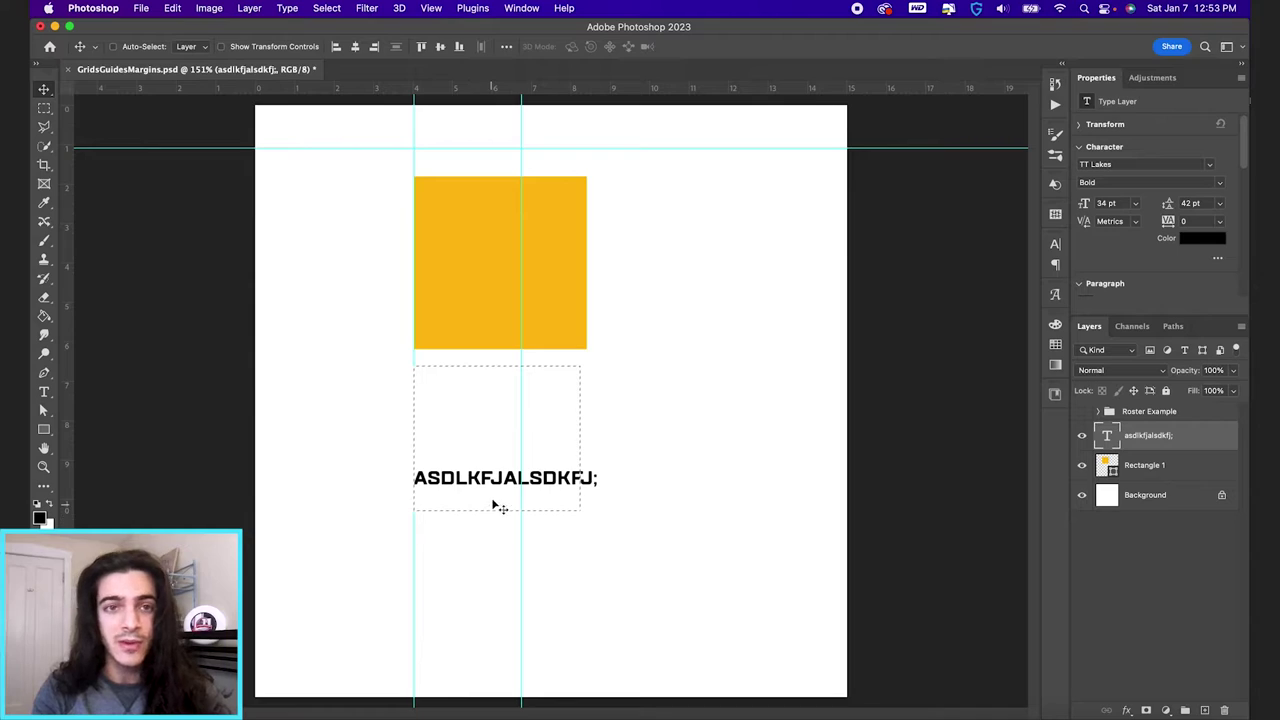
click(459, 46)
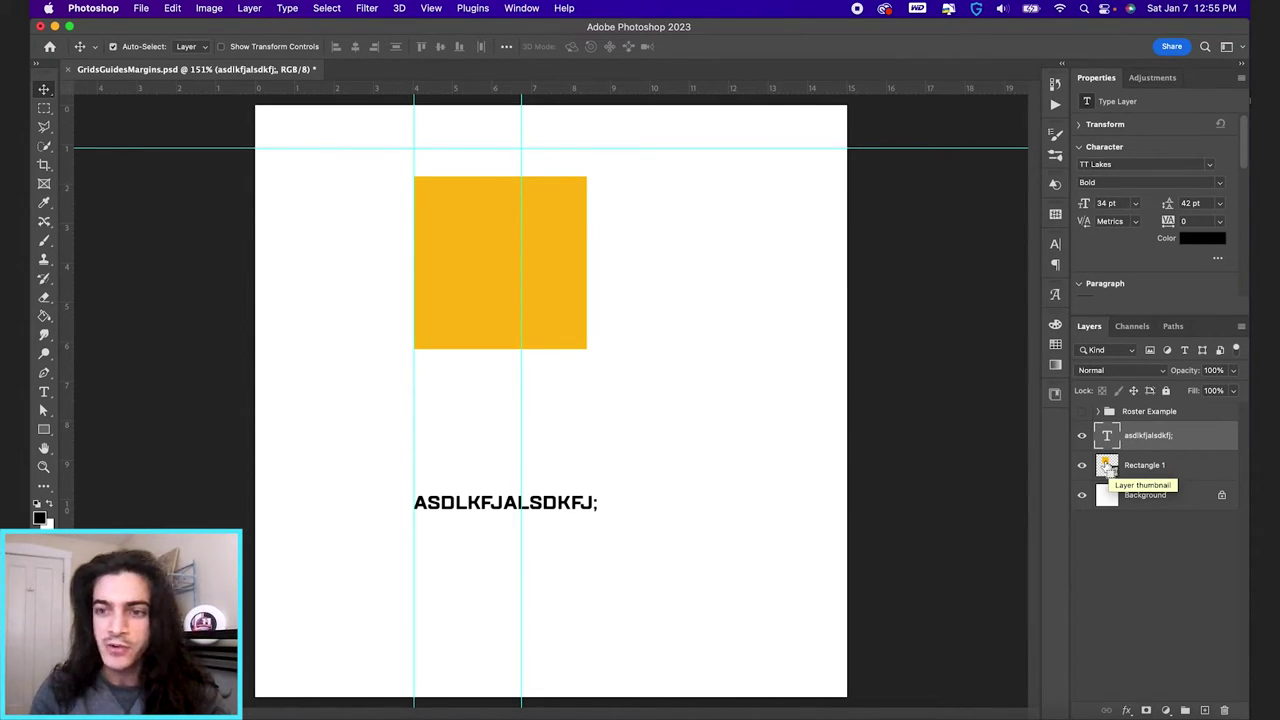
Step: Align the text to the top edge of the Rectangle 1 selection, deselect, and drag it right of the square
super+click(1107, 467)
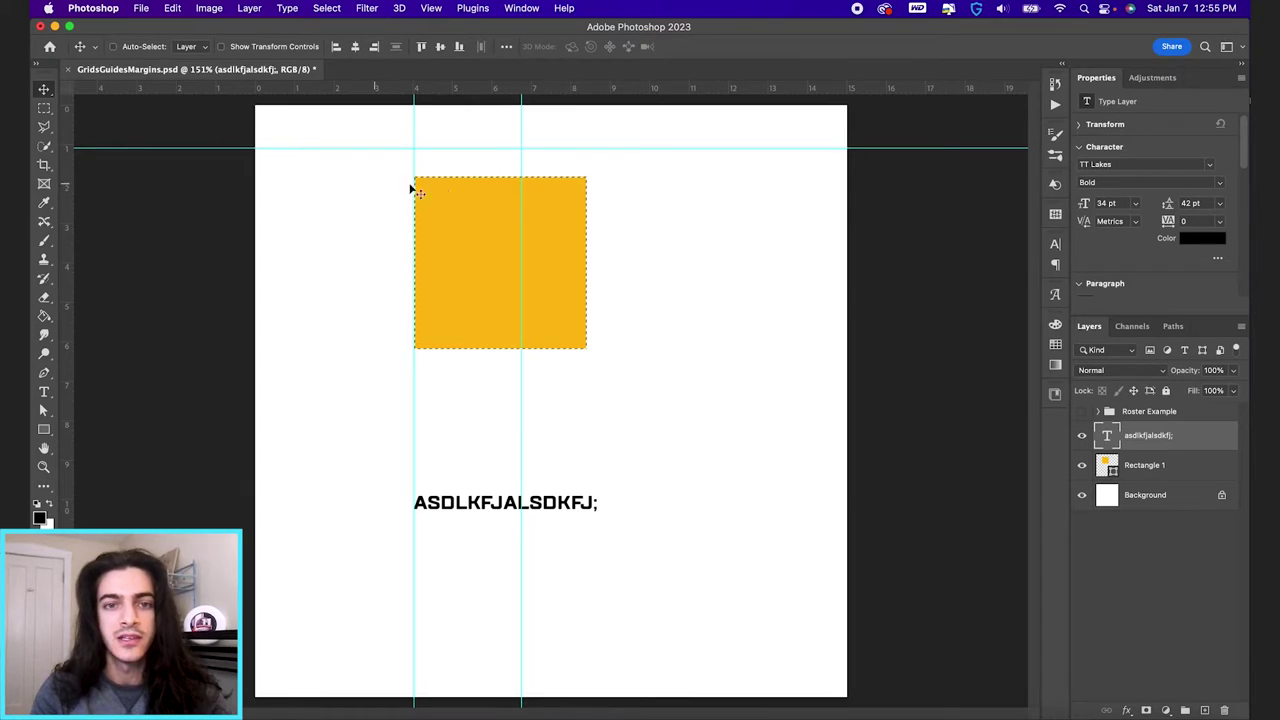
click(421, 46)
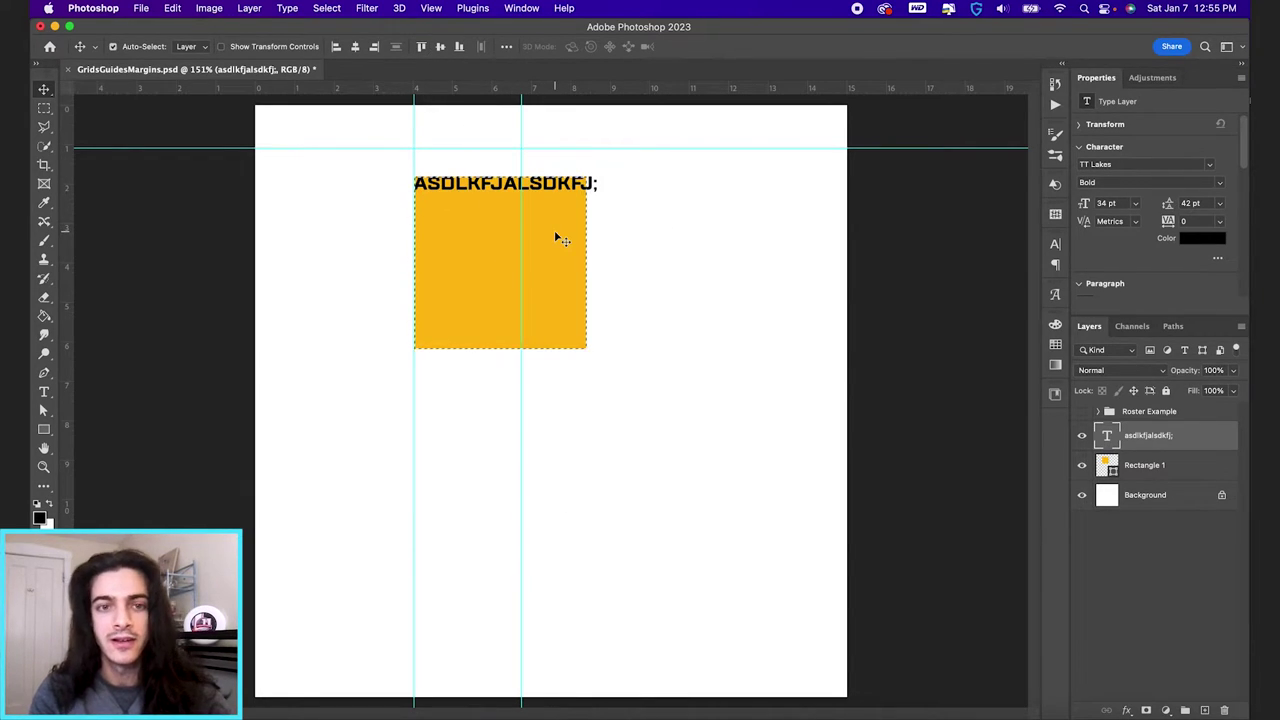
key(super+d)
drag(491, 206, 641, 188)
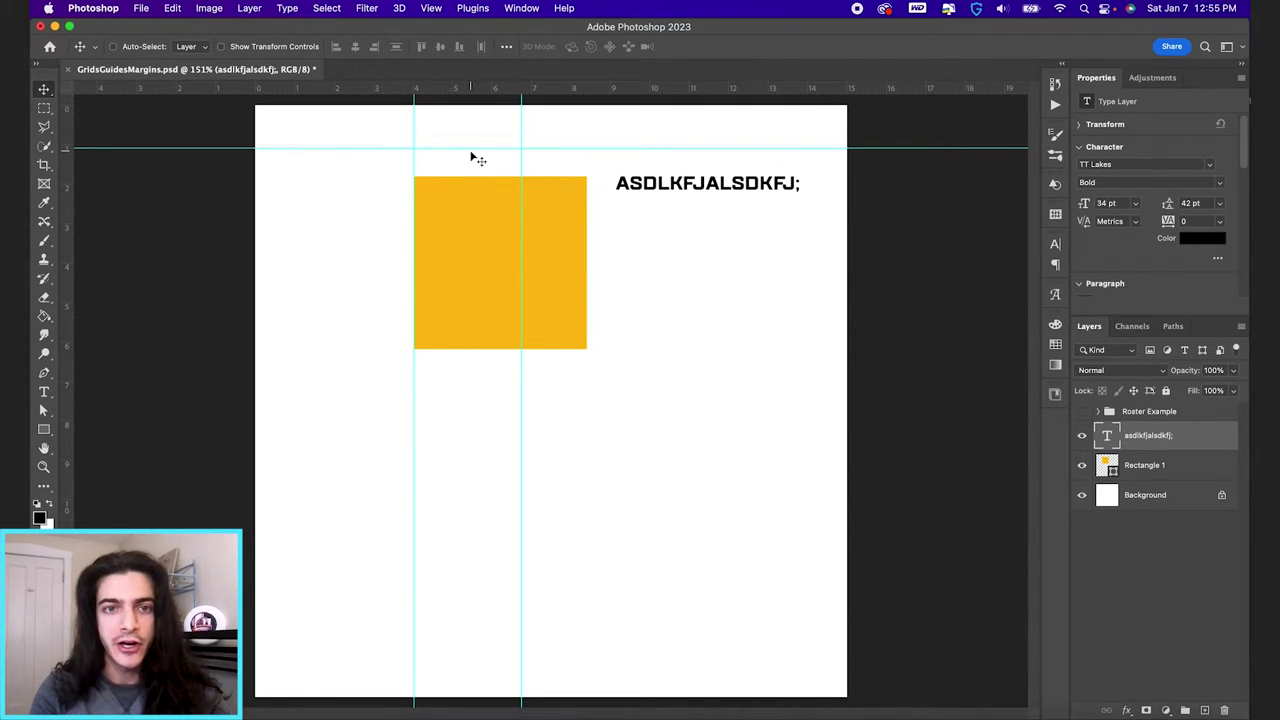
Step: Remove every guide from the canvas with View > Guides > Clear Guides
click(431, 8)
mouse_move(505, 380)
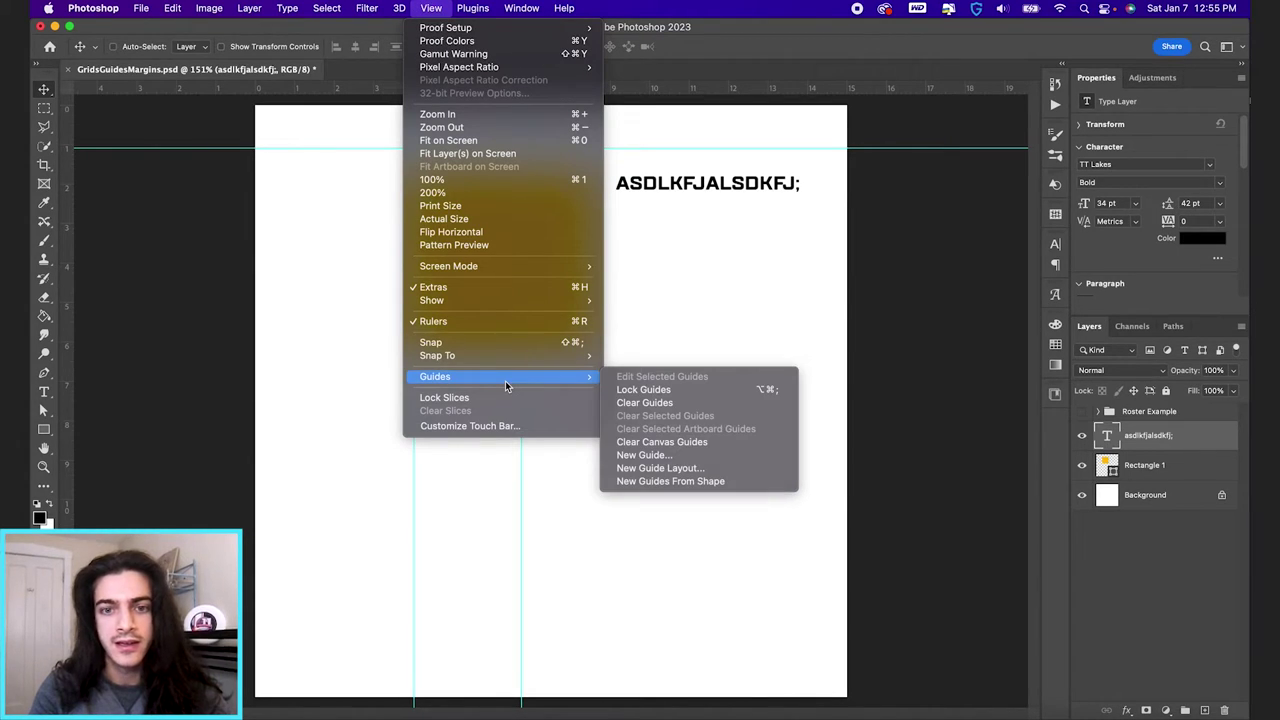
click(641, 404)
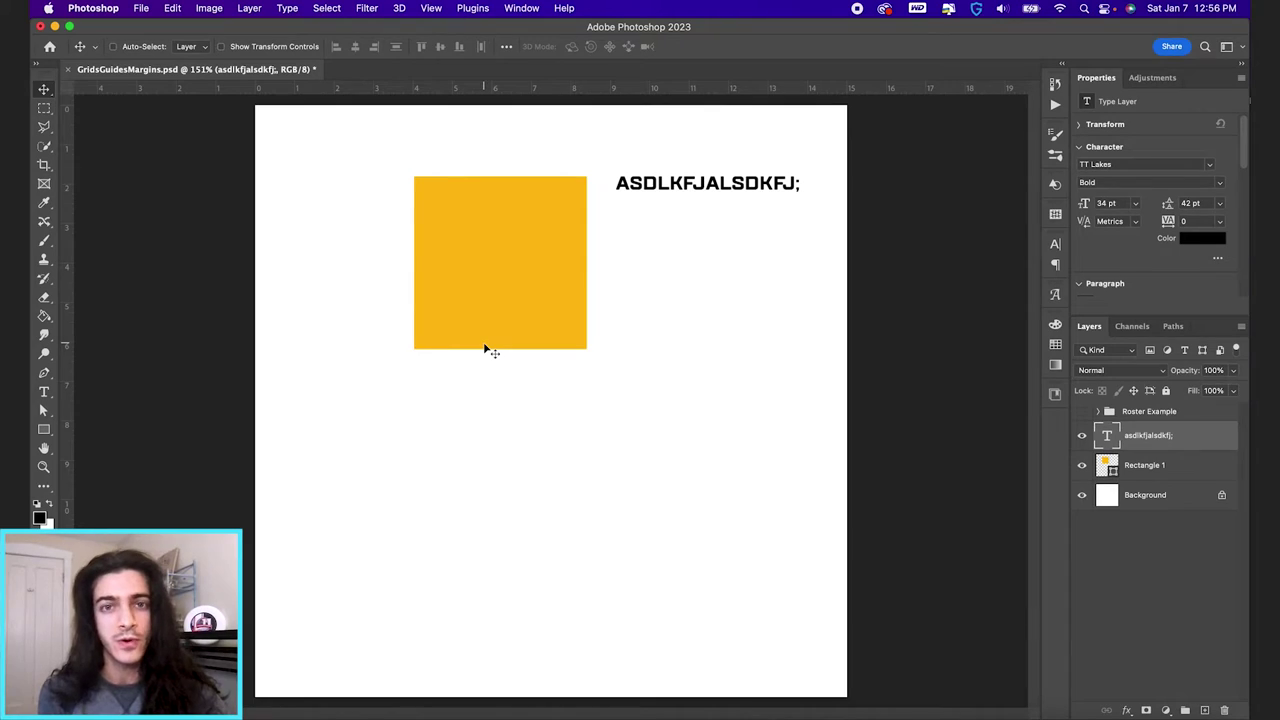
click(431, 7)
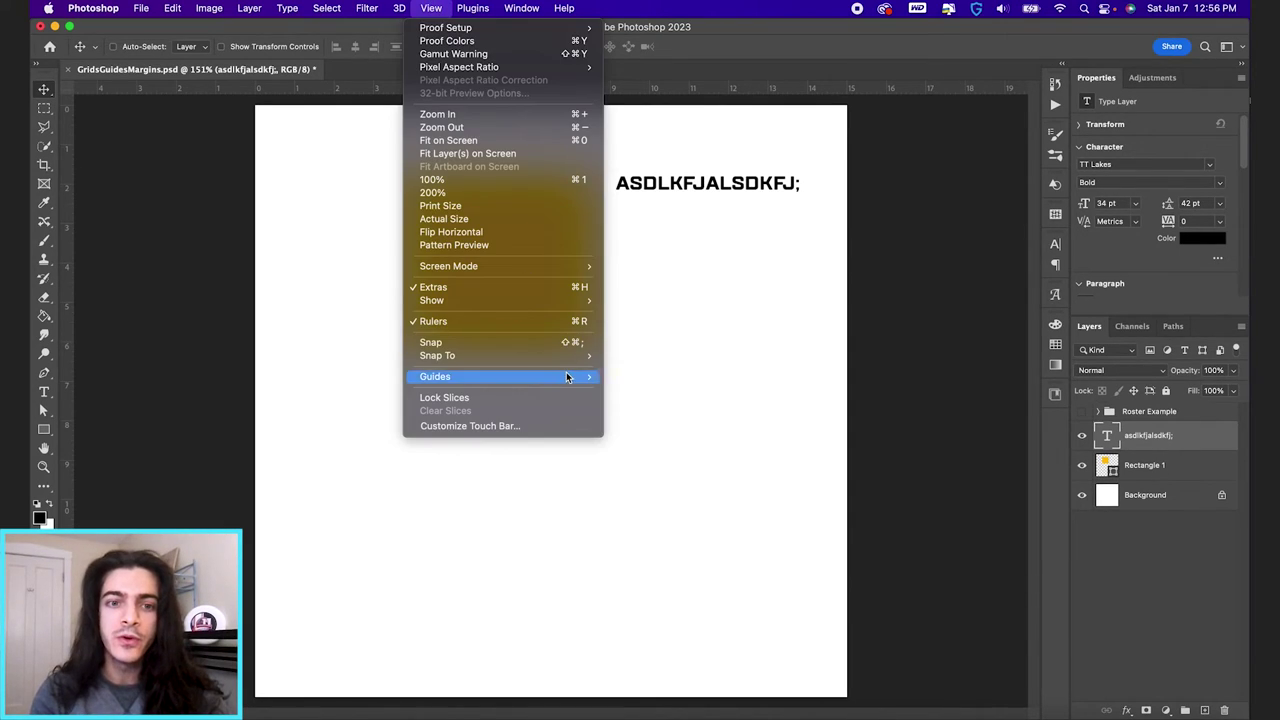
Step: Start a New Guide Layout with Columns and Rows off and Margin turned on
mouse_move(571, 376)
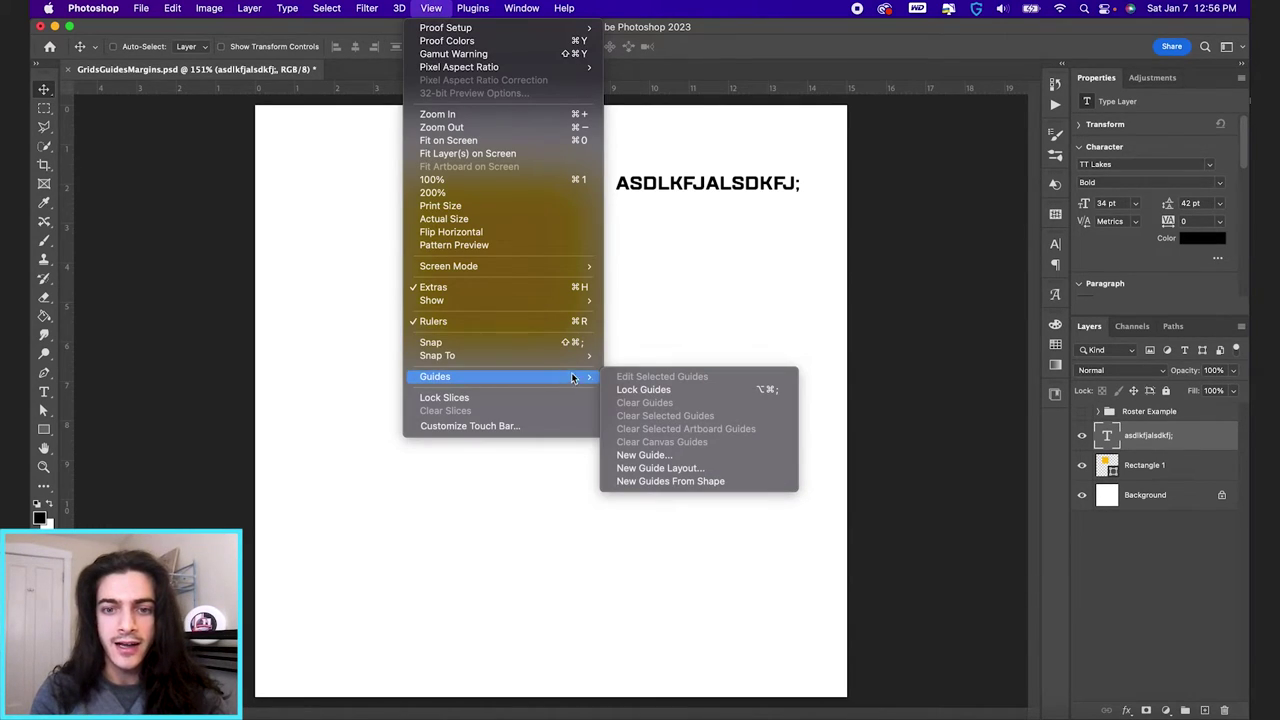
click(688, 469)
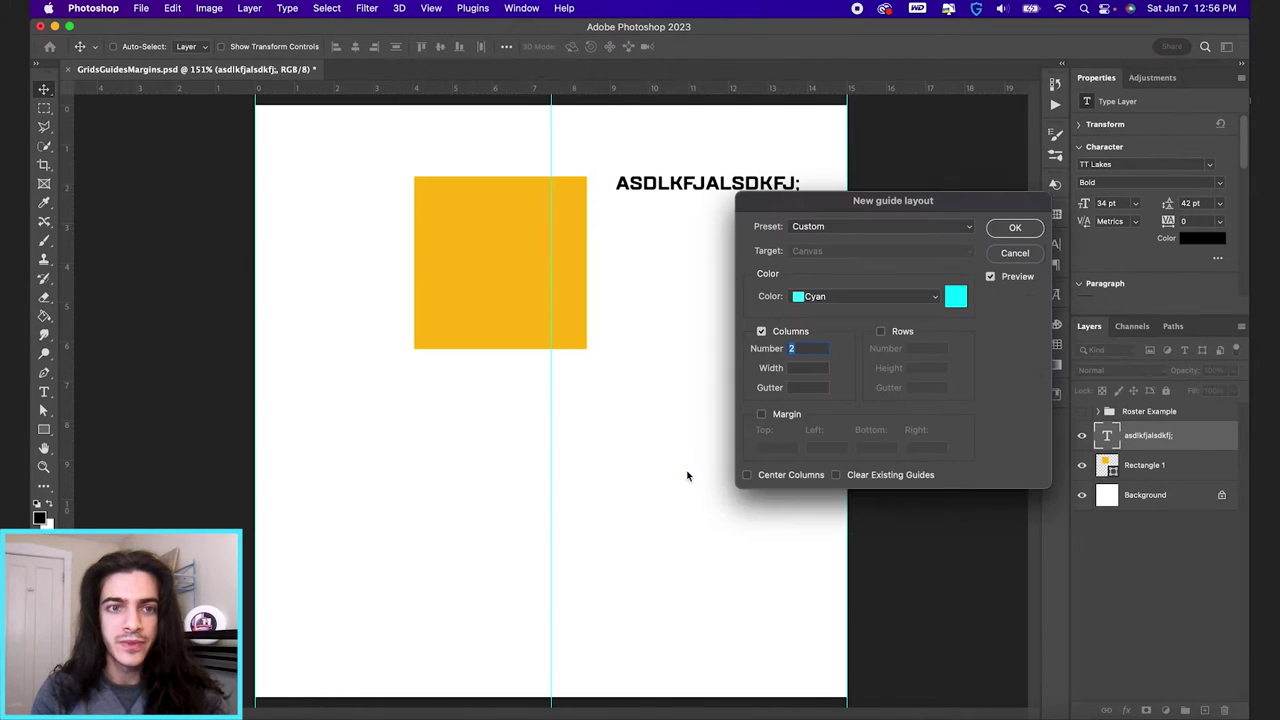
click(762, 331)
click(896, 334)
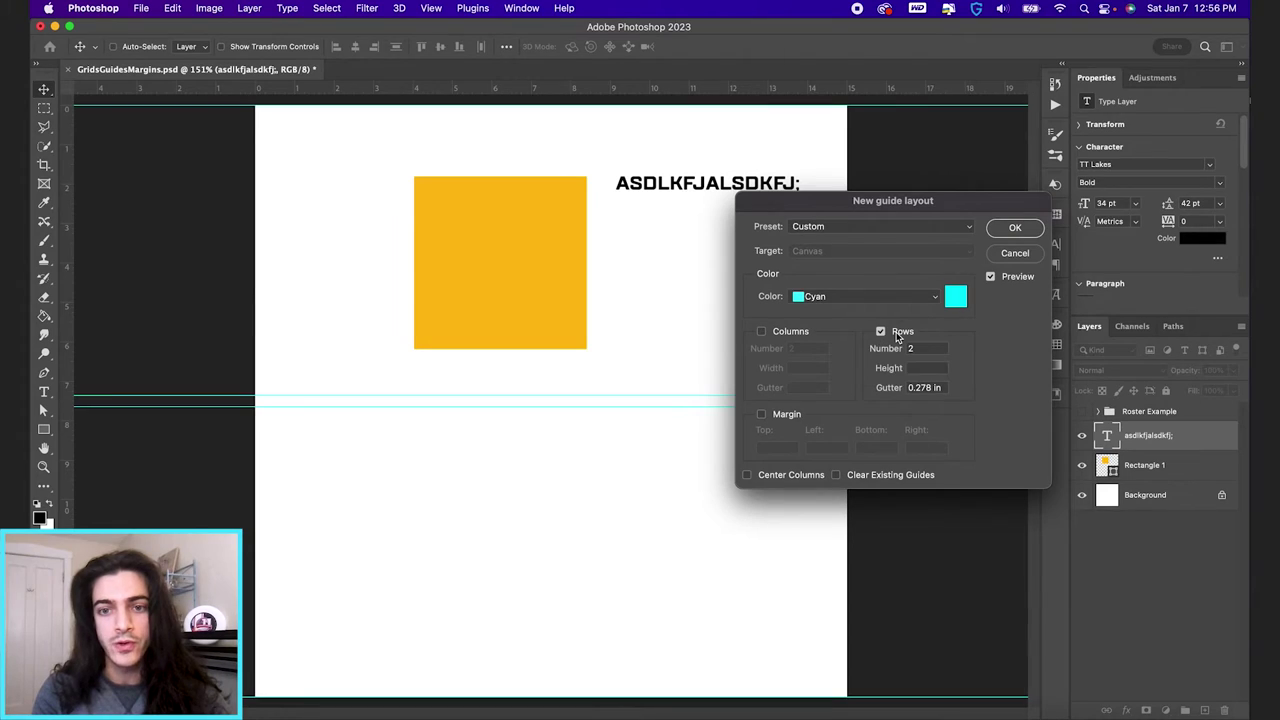
click(881, 331)
click(761, 414)
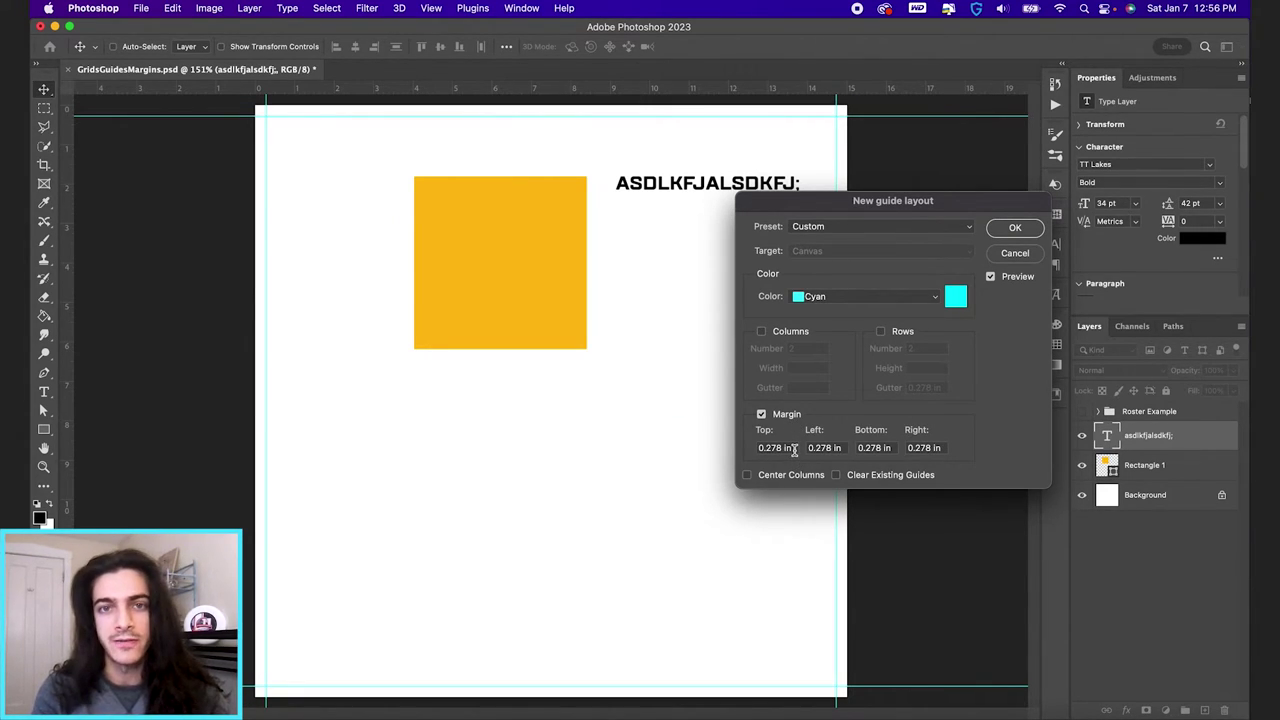
Step: Set the top, left, bottom and right margins to 1 in and apply the layout
drag(793, 449, 733, 440)
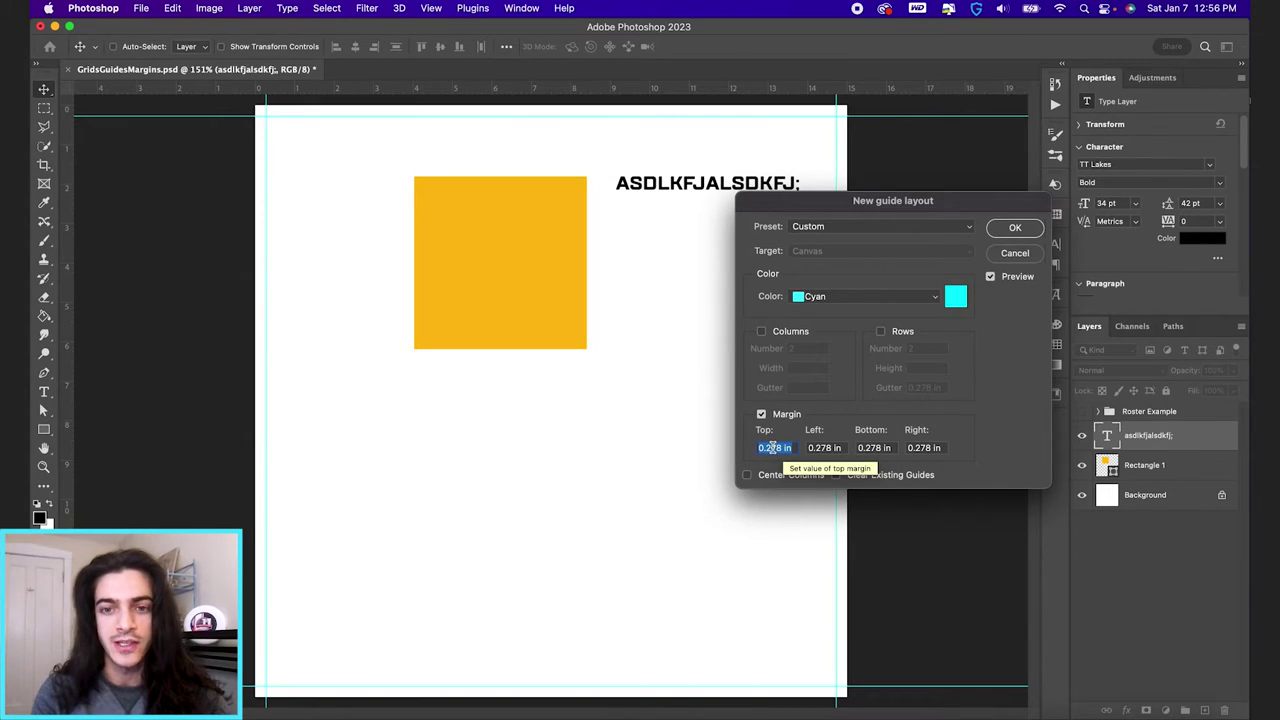
text(1)
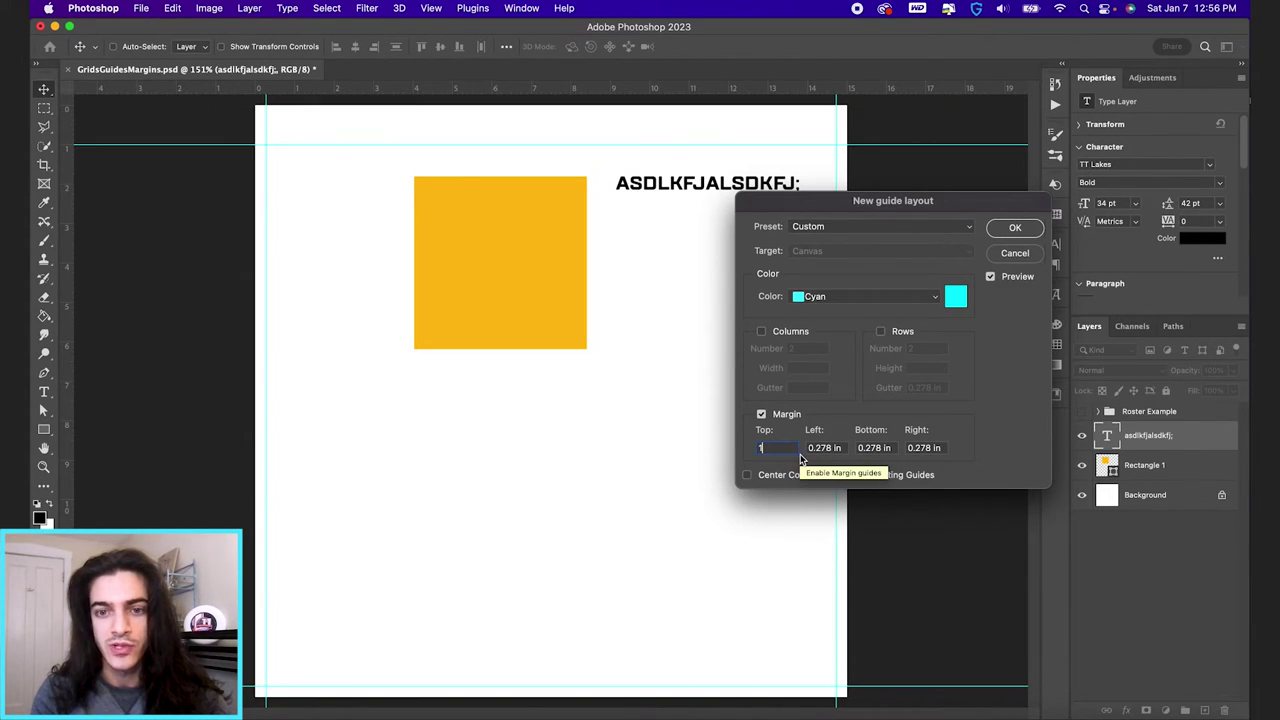
key(Tab)
text(1)
key(Tab)
text(1)
key(Tab)
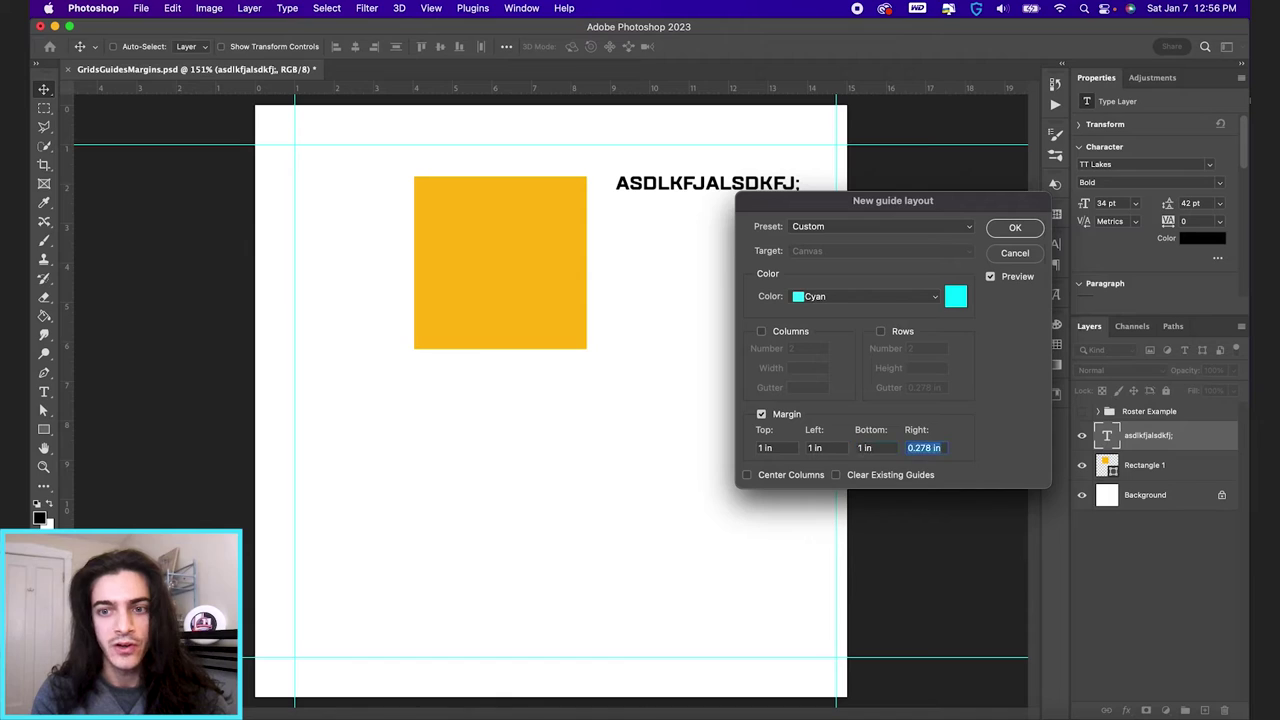
text(1)
click(1018, 231)
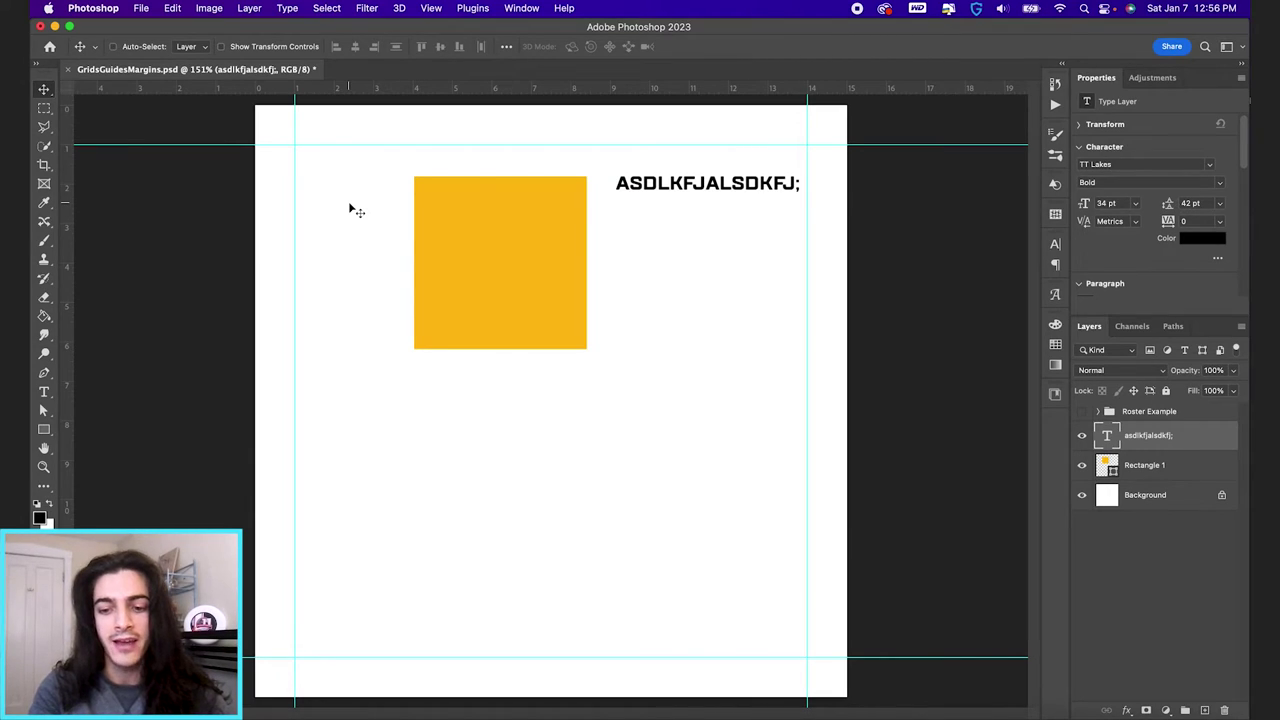
click(431, 8)
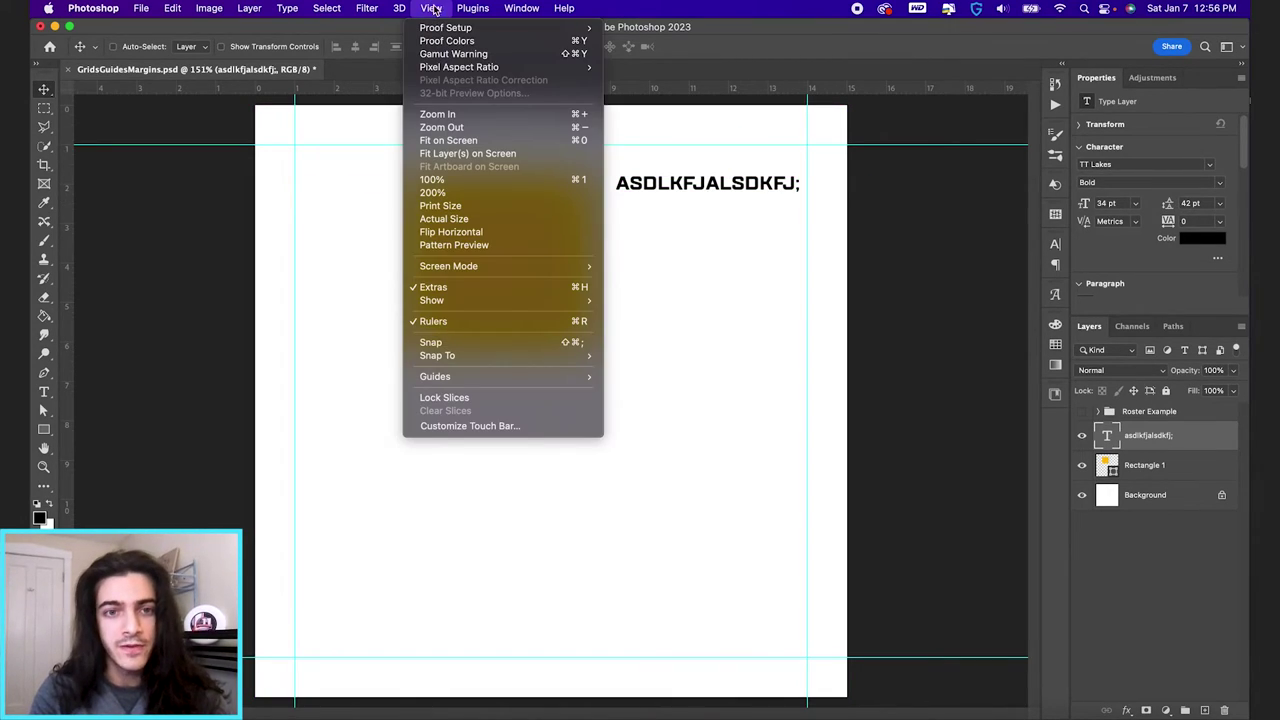
mouse_move(543, 300)
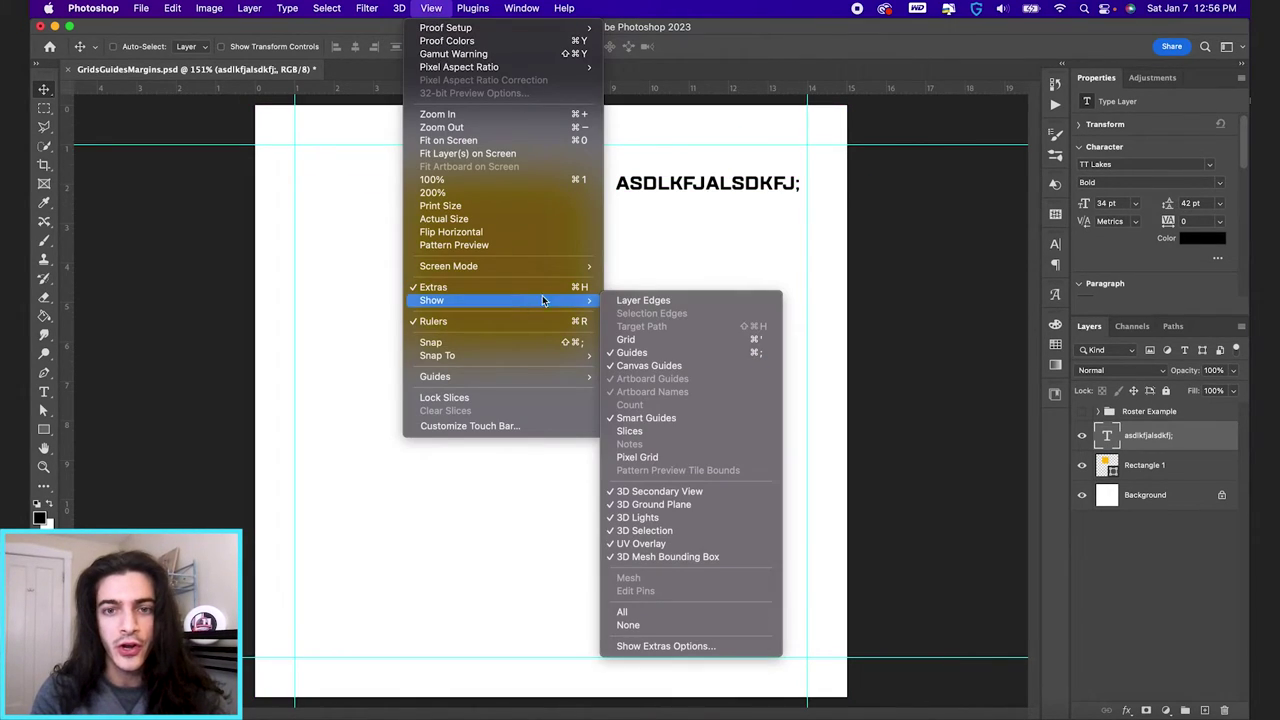
click(648, 355)
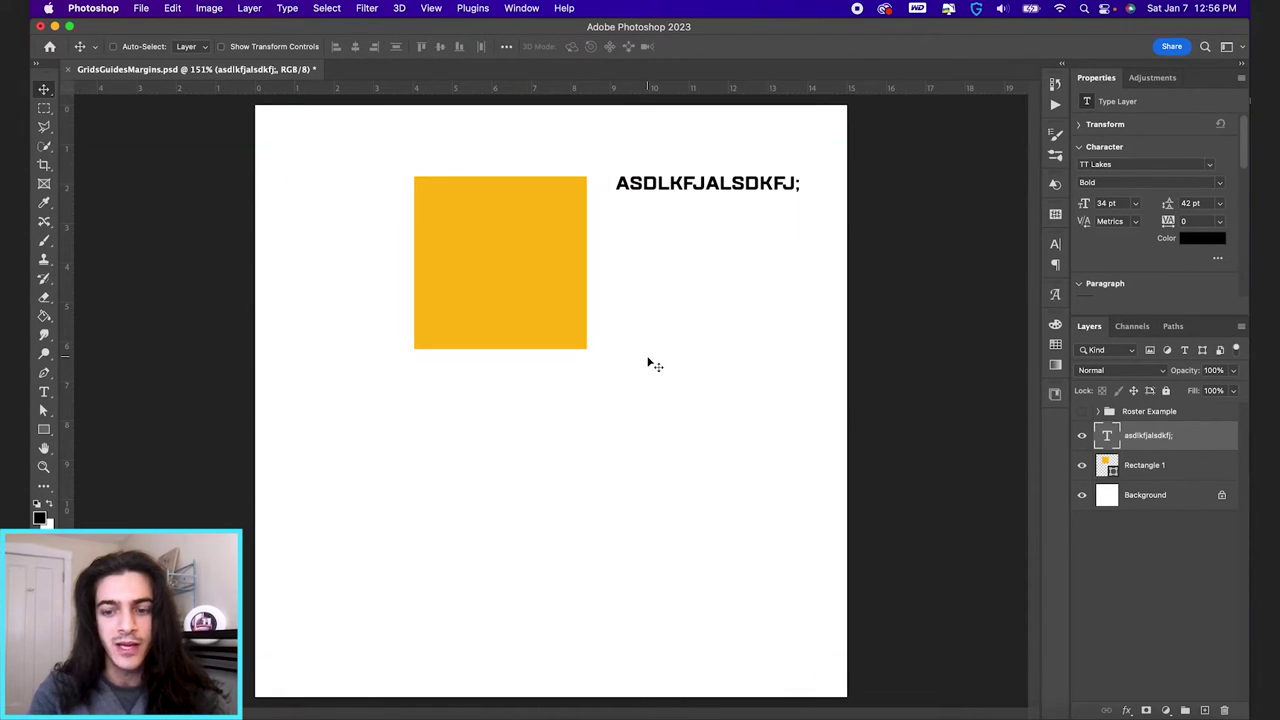
key(super+semicolon)
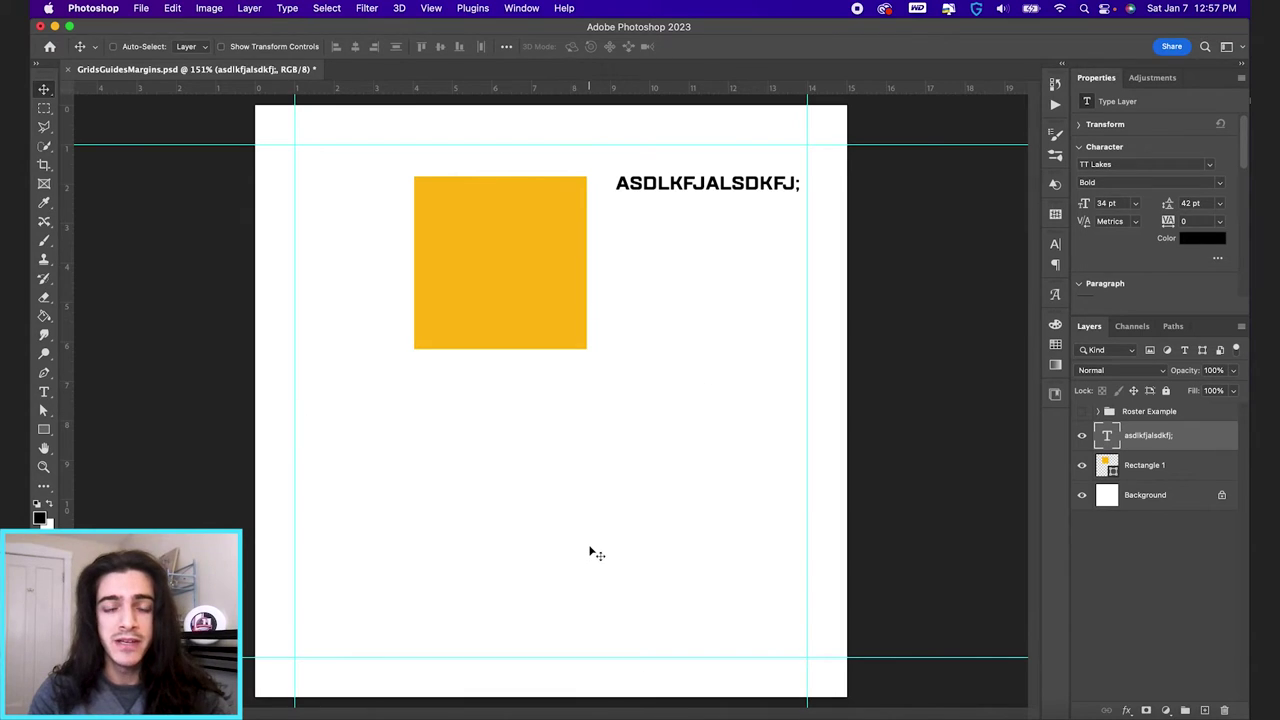
click(430, 8)
Step: Start a New Guide Layout with Margin off and 2 columns at 0 gutter
mouse_move(557, 376)
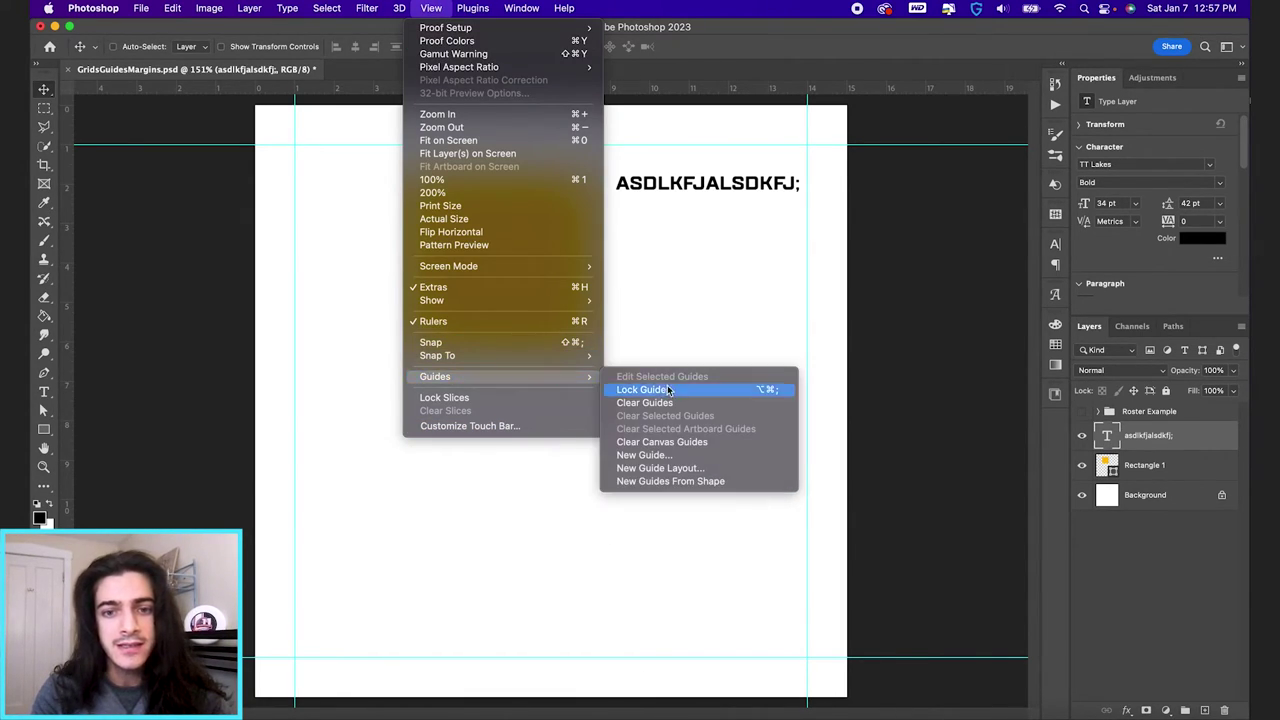
click(687, 468)
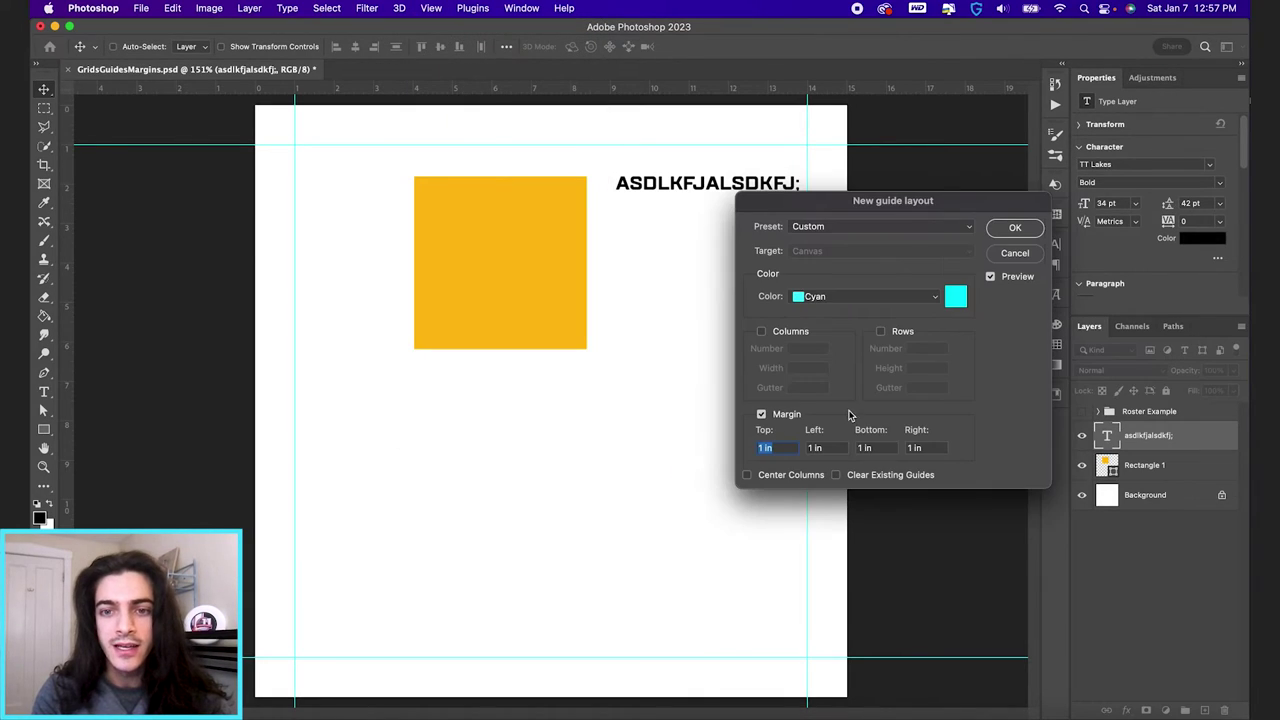
click(782, 416)
click(785, 335)
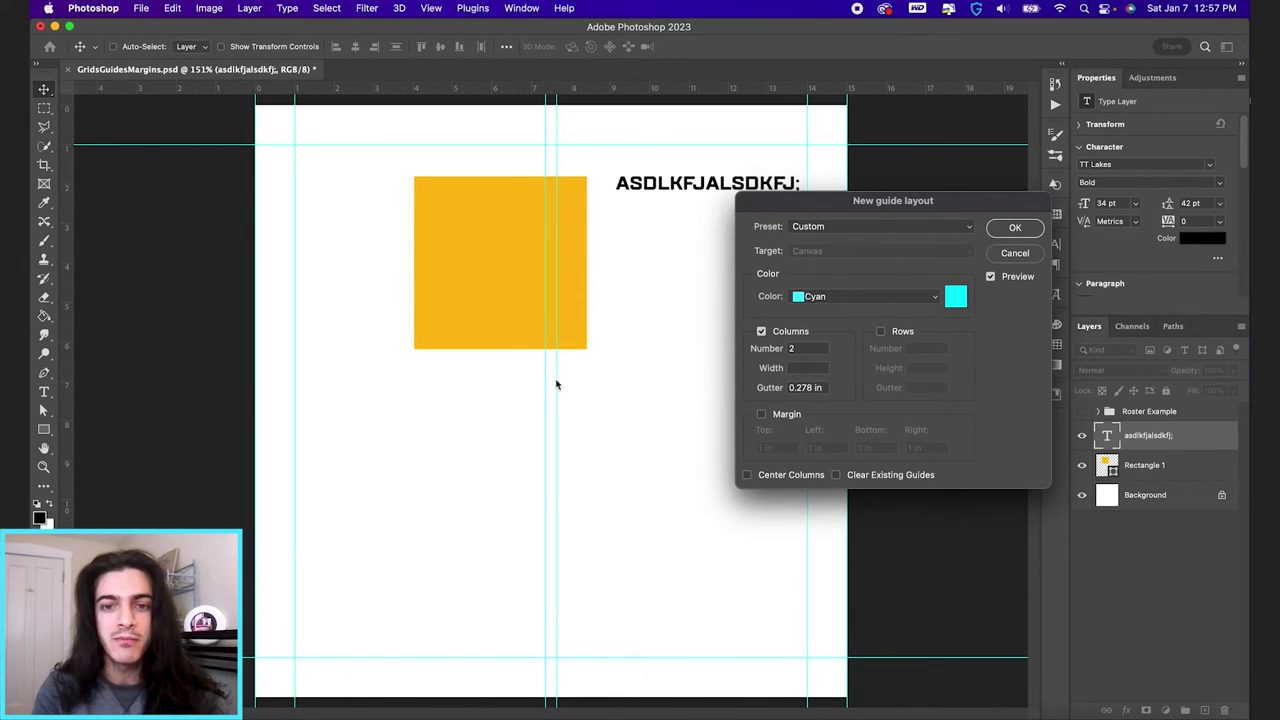
drag(824, 387, 745, 390)
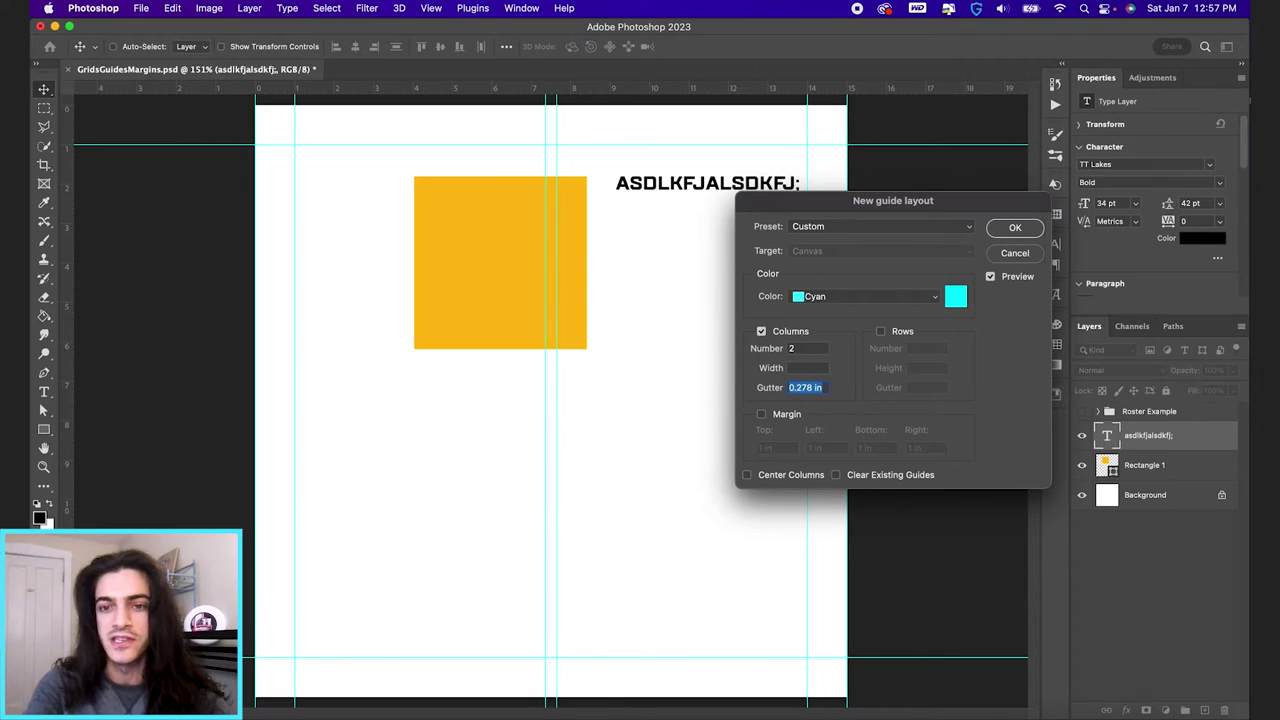
text(0)
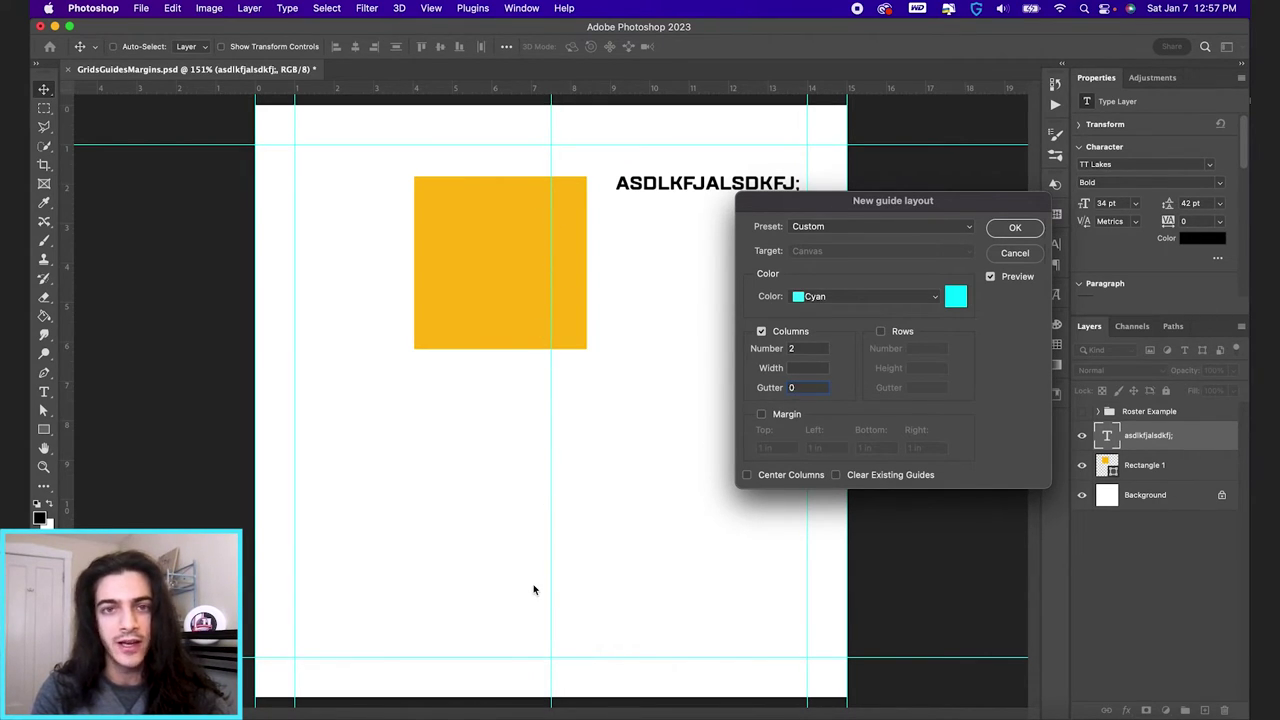
Step: Add 2 rows with 0 gutter, apply the layout, and hide the test text and square
click(881, 331)
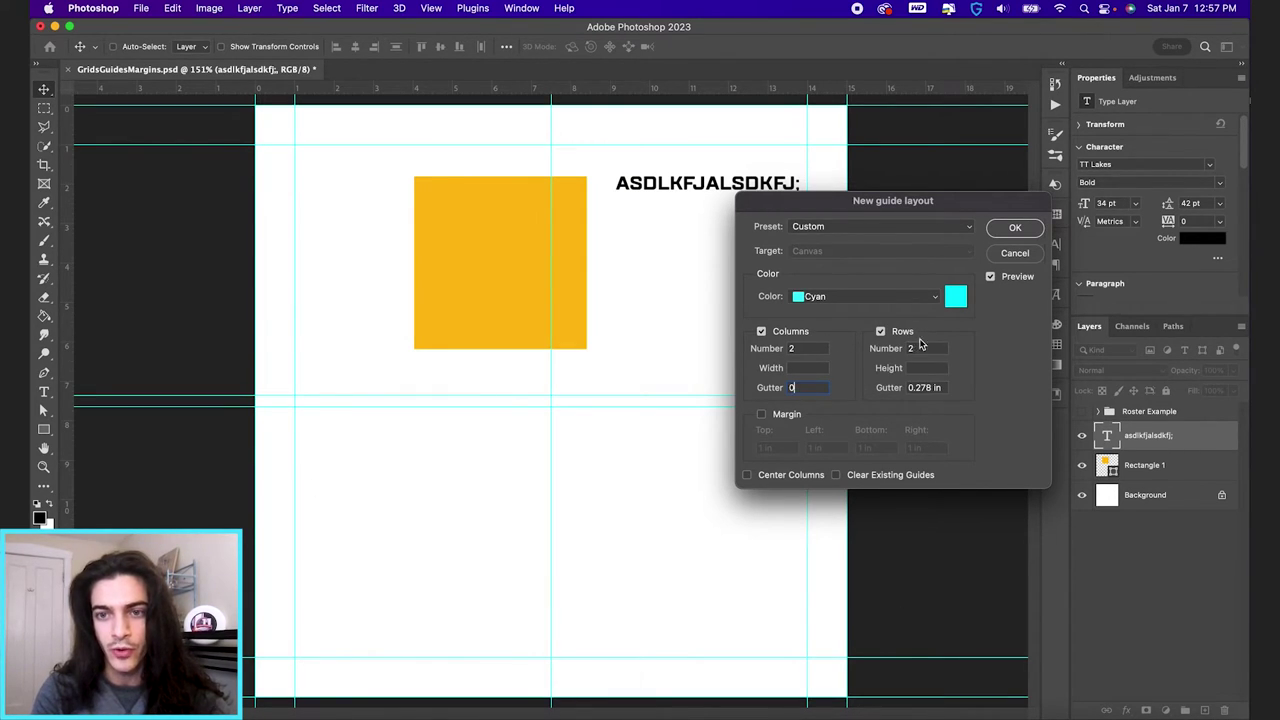
drag(942, 391, 876, 391)
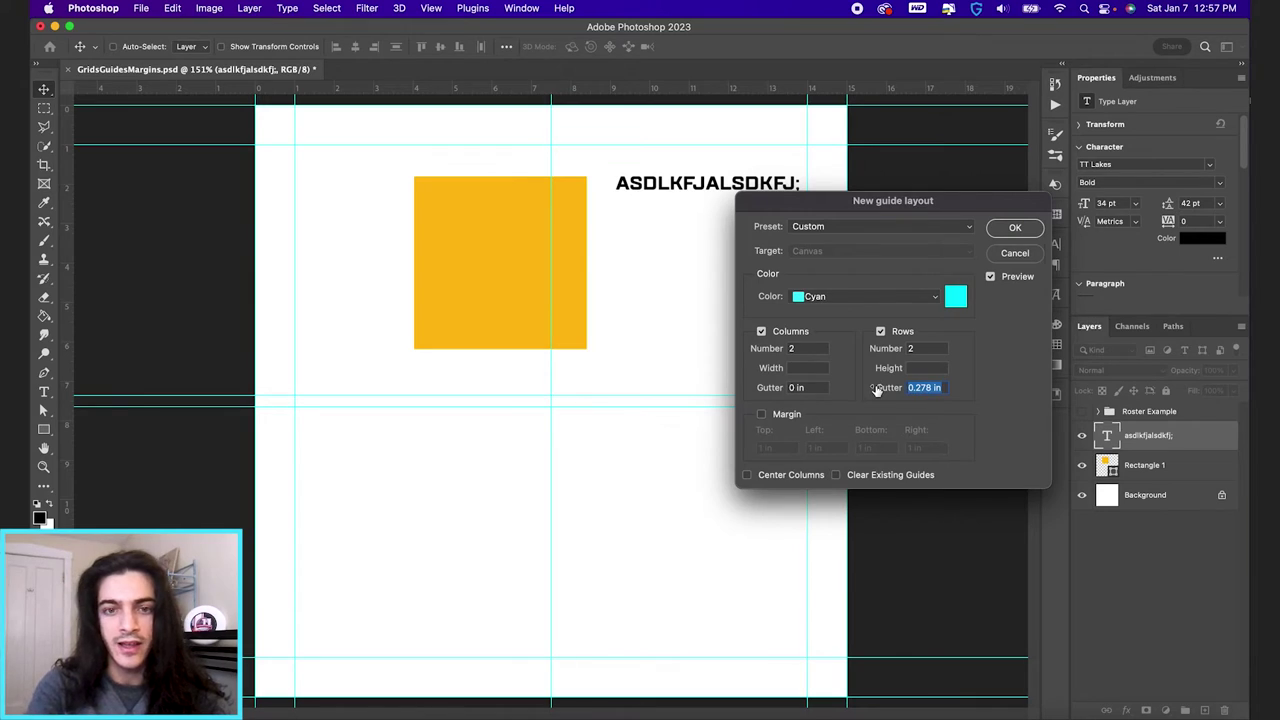
text(0)
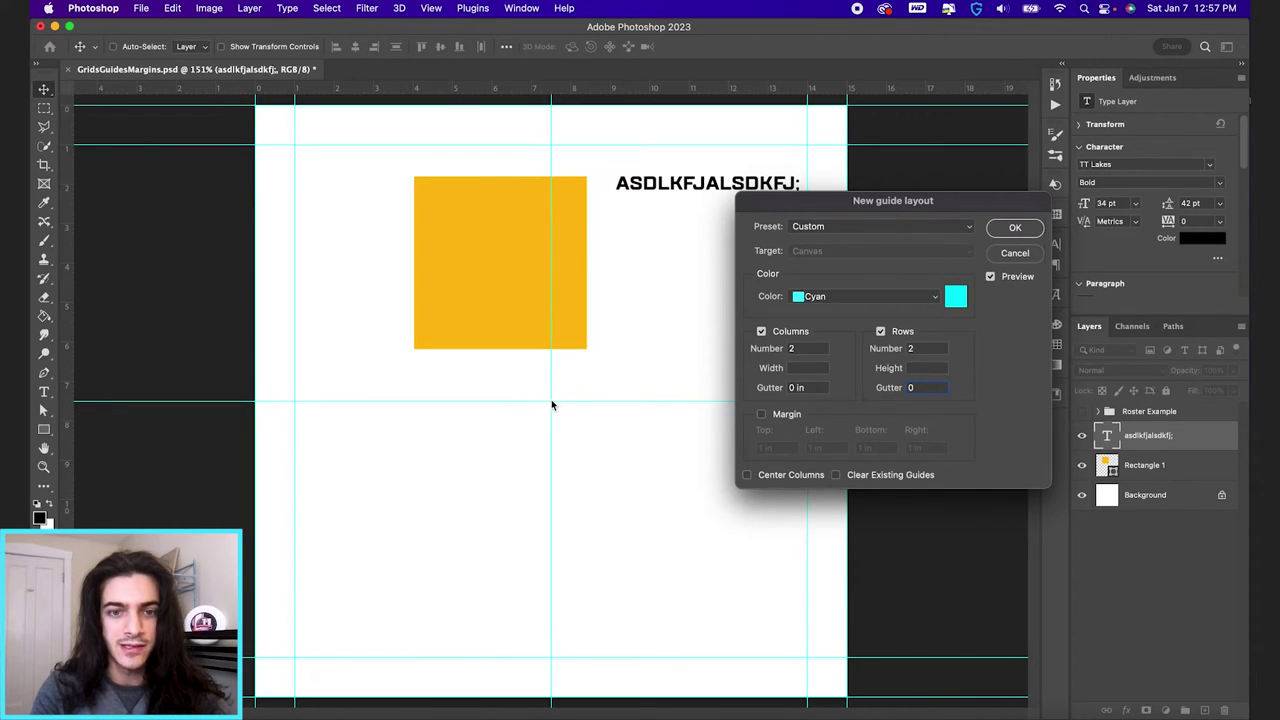
click(1014, 229)
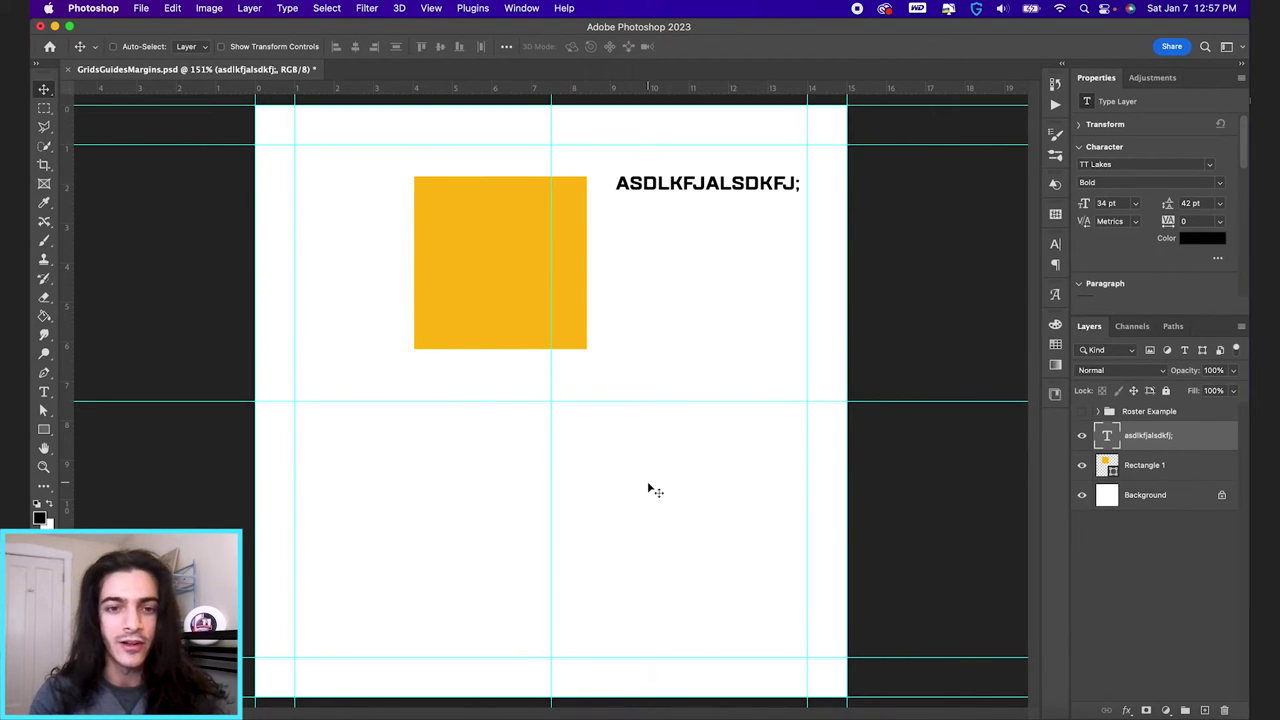
drag(1082, 438, 1082, 466)
Step: Show the Roster Example layer, hide the guides, turn on the grid, and zoom to about 149%
click(1082, 413)
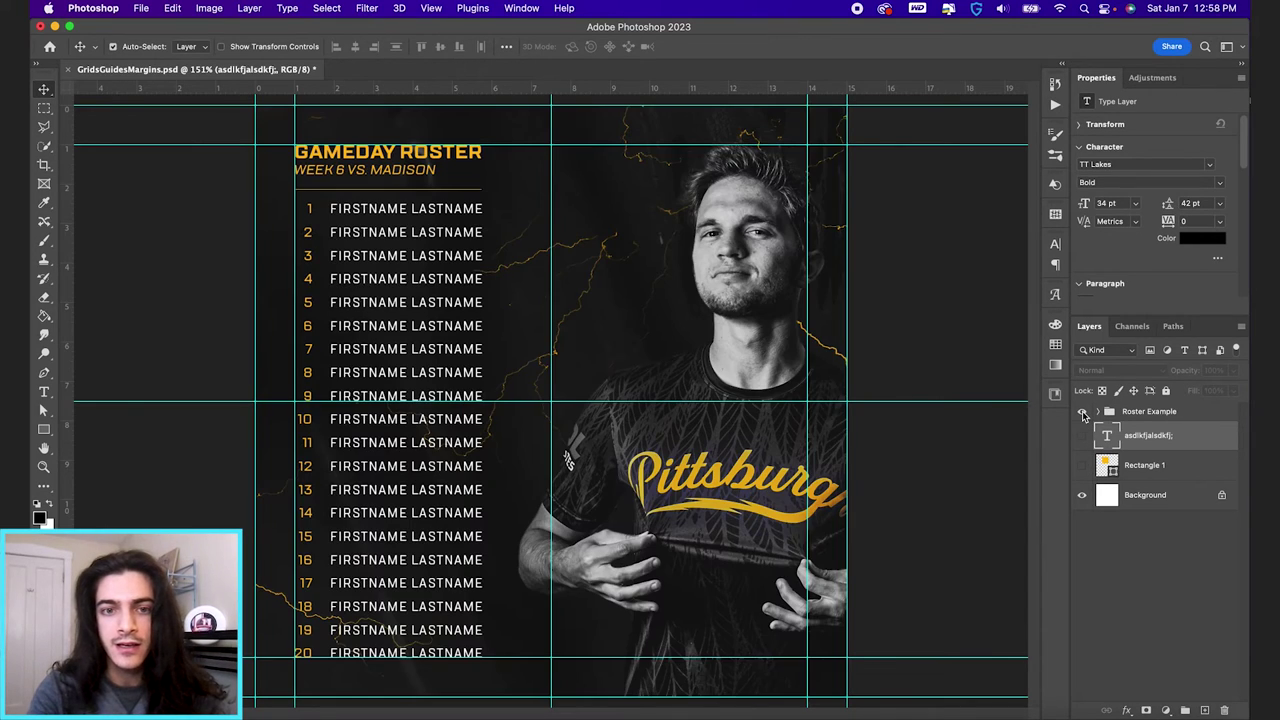
key(super+semicolon)
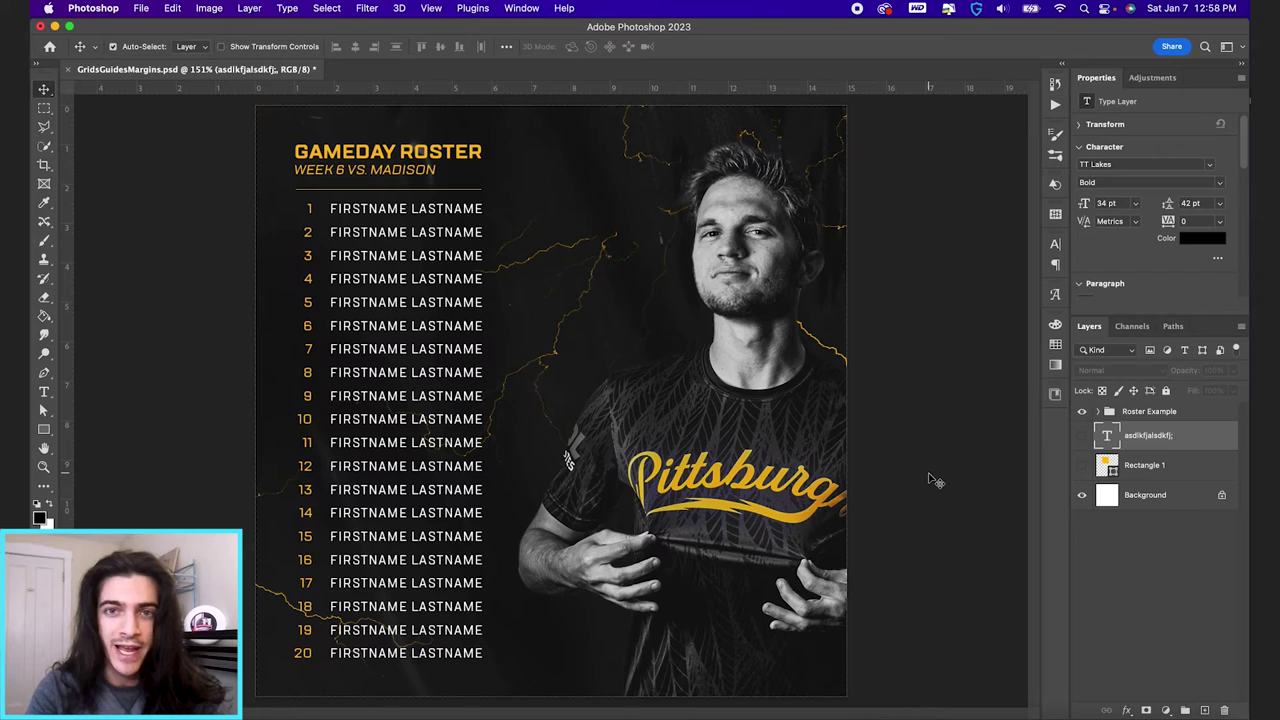
key(super+apostrophe)
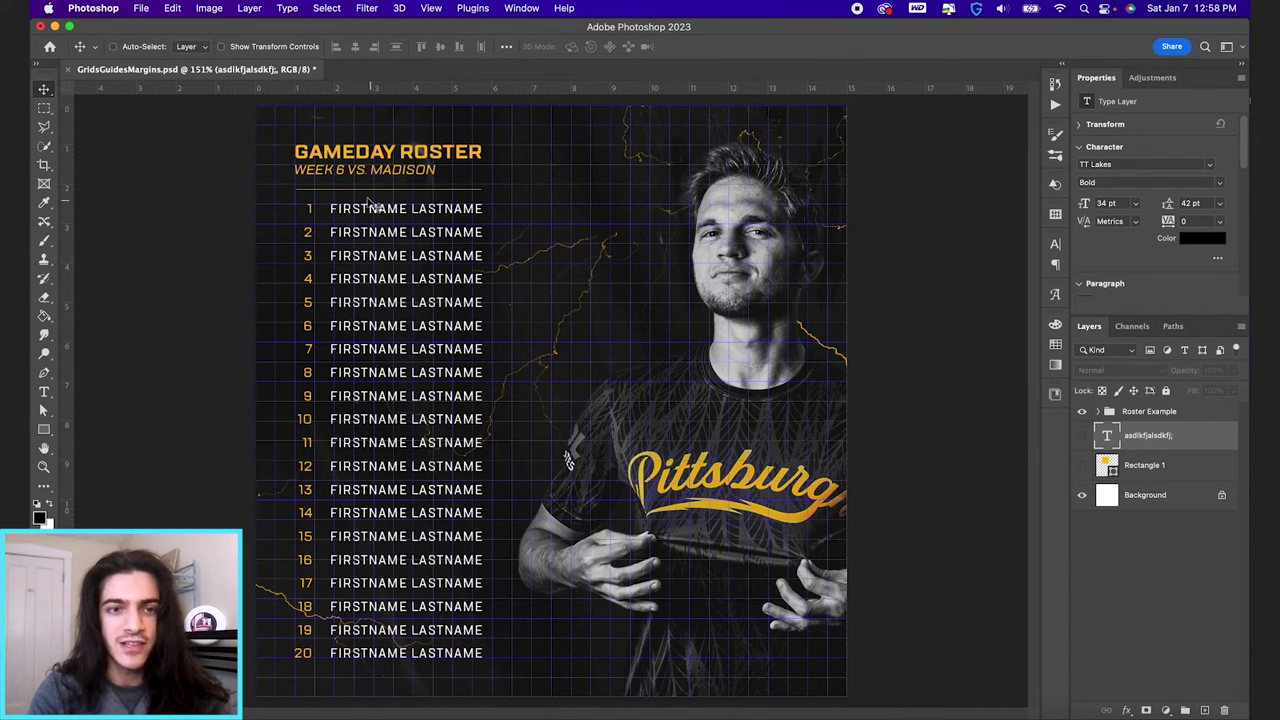
scroll(346, 551, up, 5)
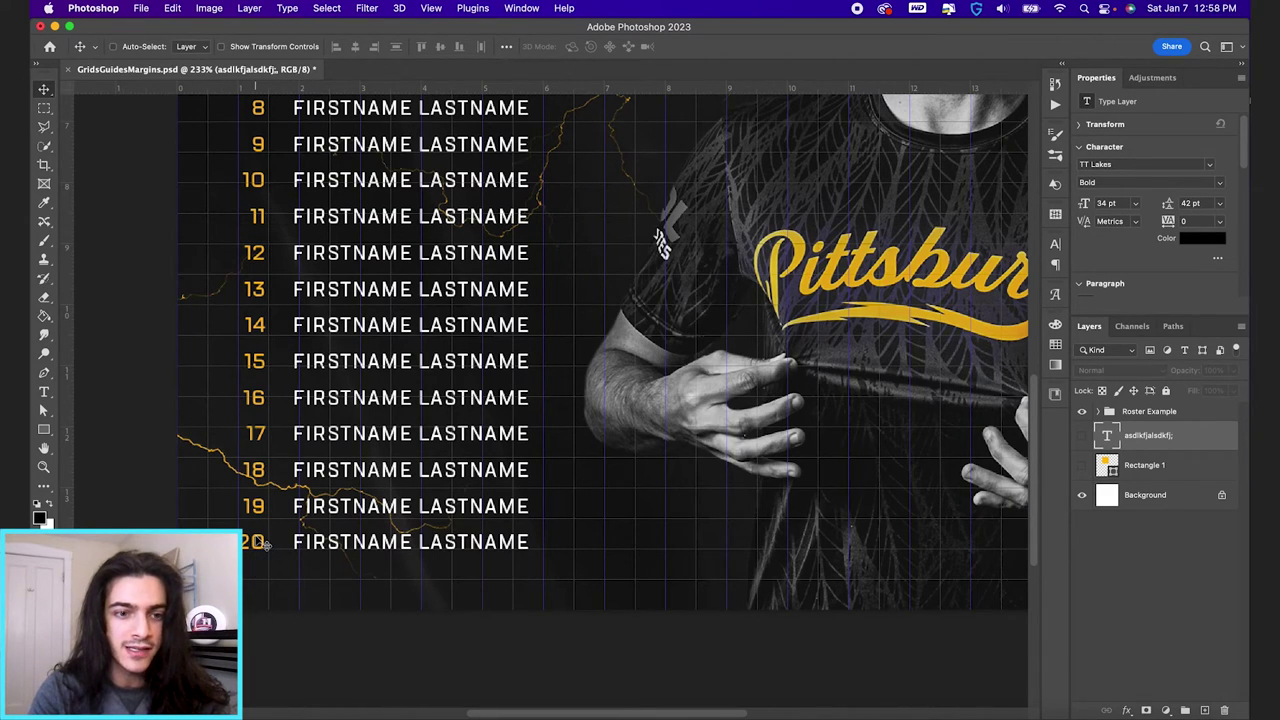
scroll(263, 615, down, 3)
scroll(263, 615, down, 5)
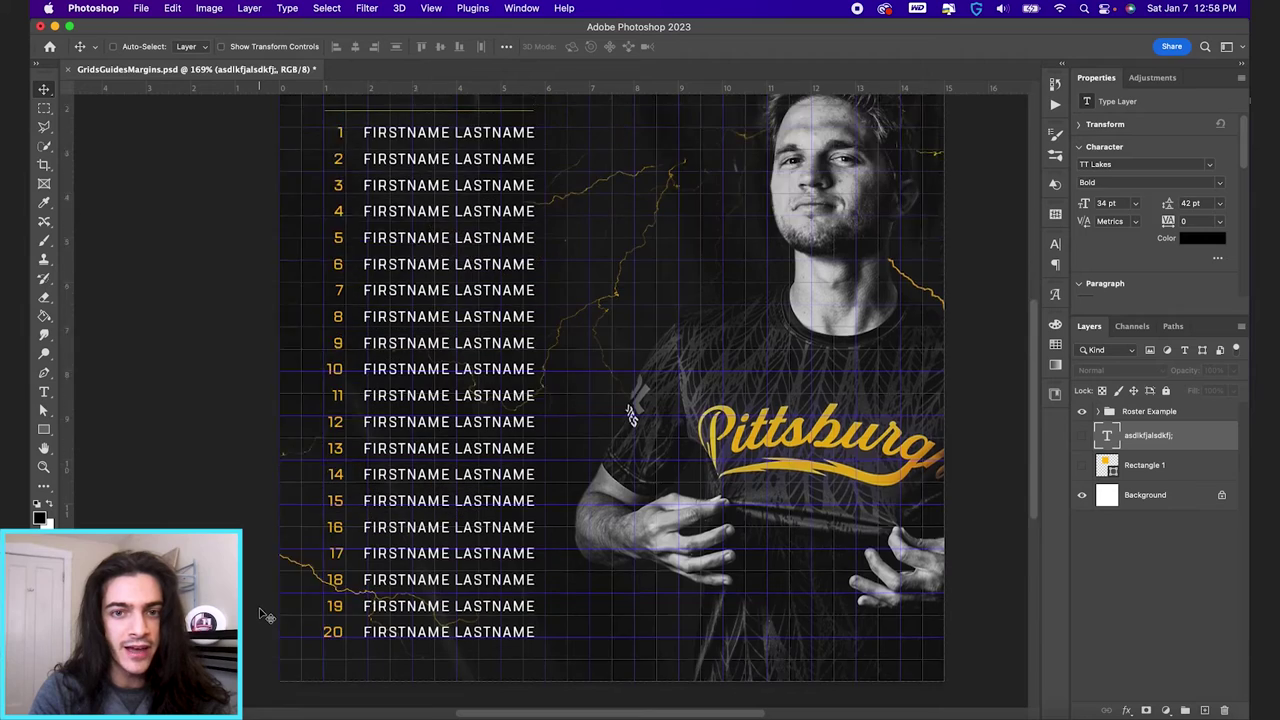
scroll(340, 205, up, 4)
scroll(340, 205, up, 1)
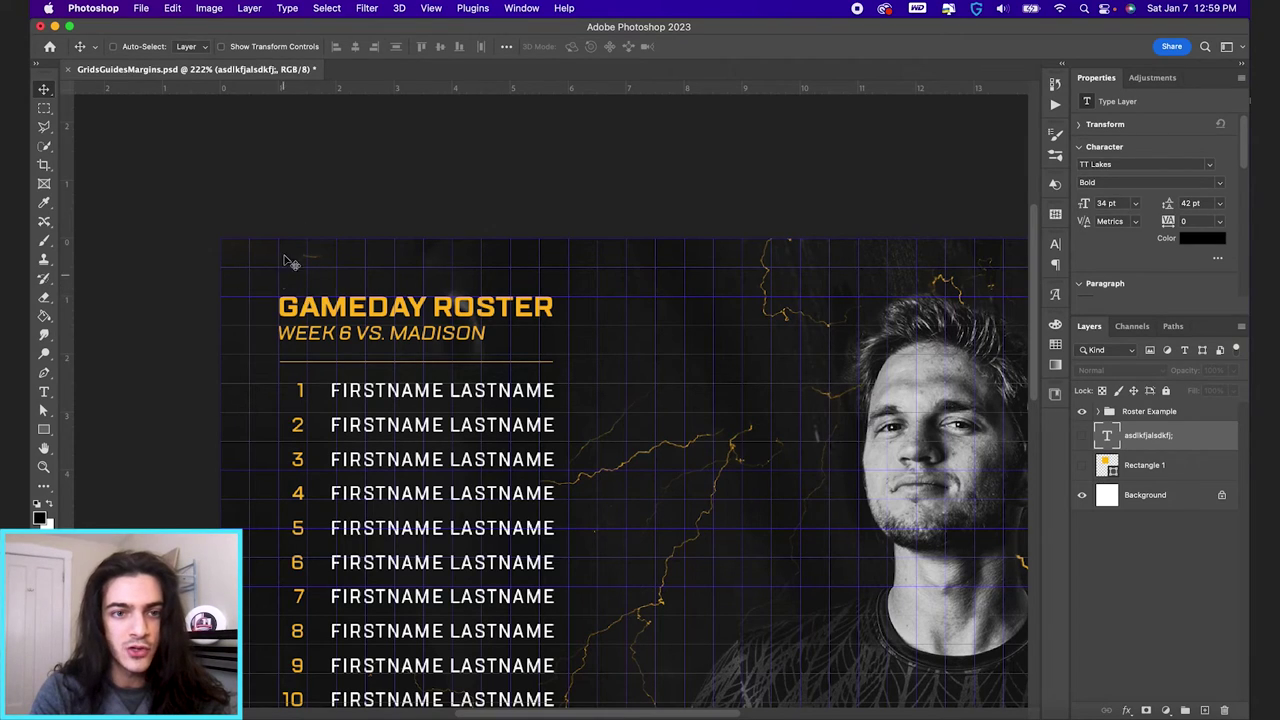
scroll(313, 292, down, 3)
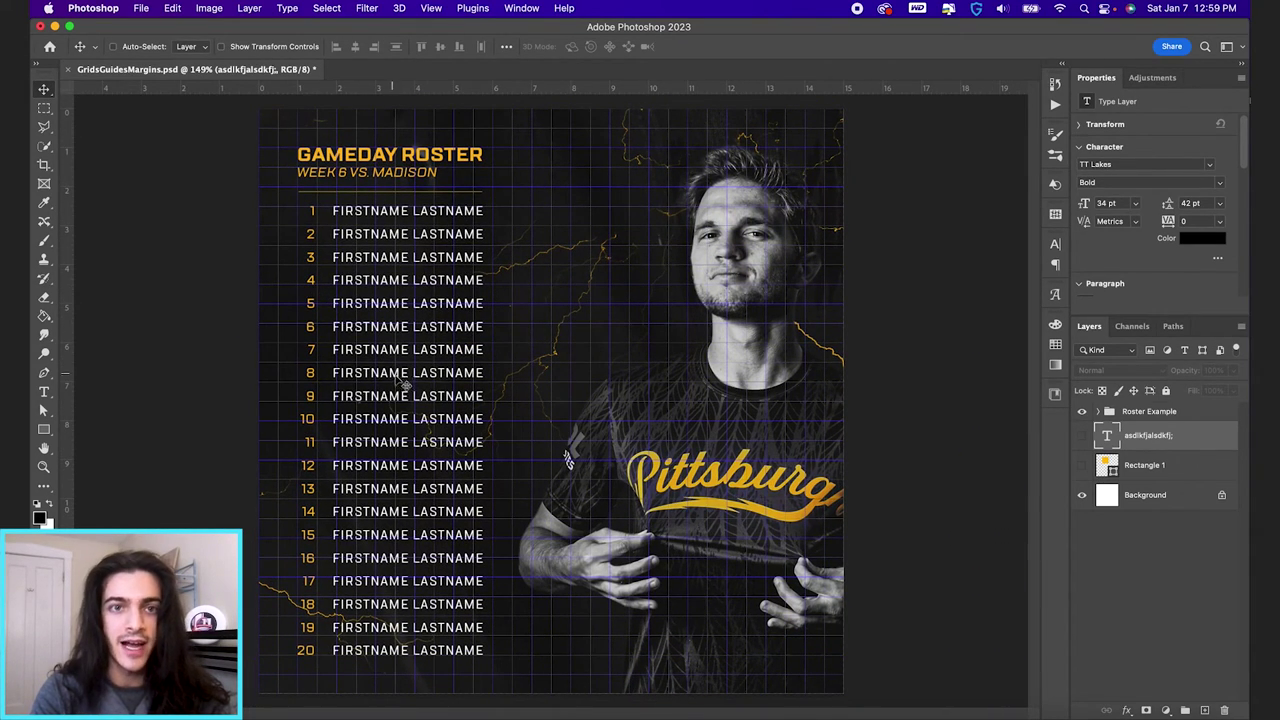
click(431, 8)
mouse_move(543, 375)
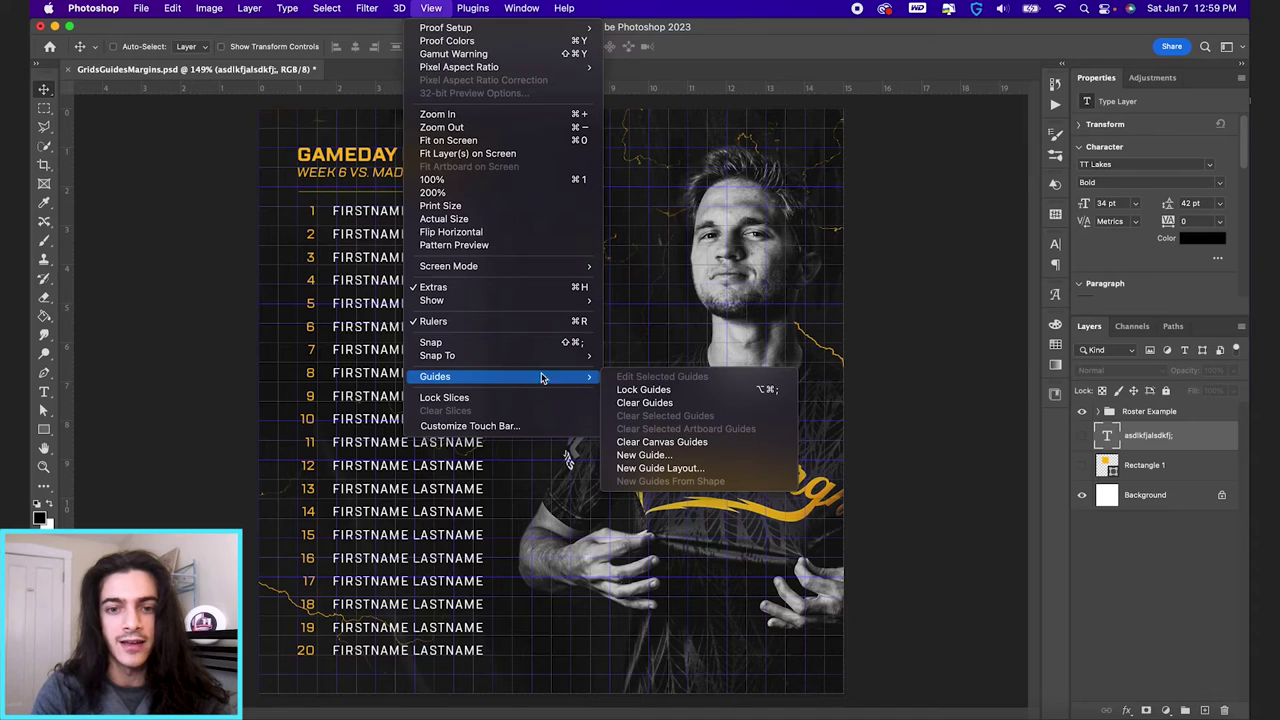
click(700, 468)
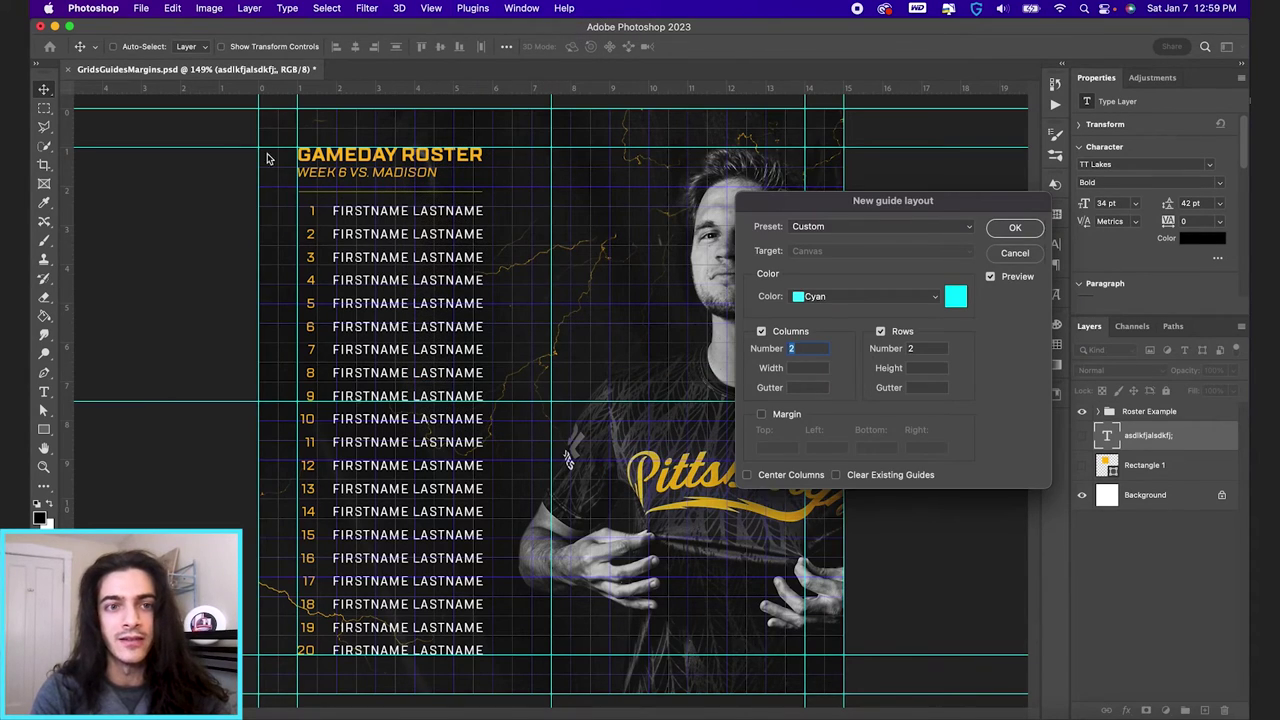
click(1015, 253)
key(super+semicolon)
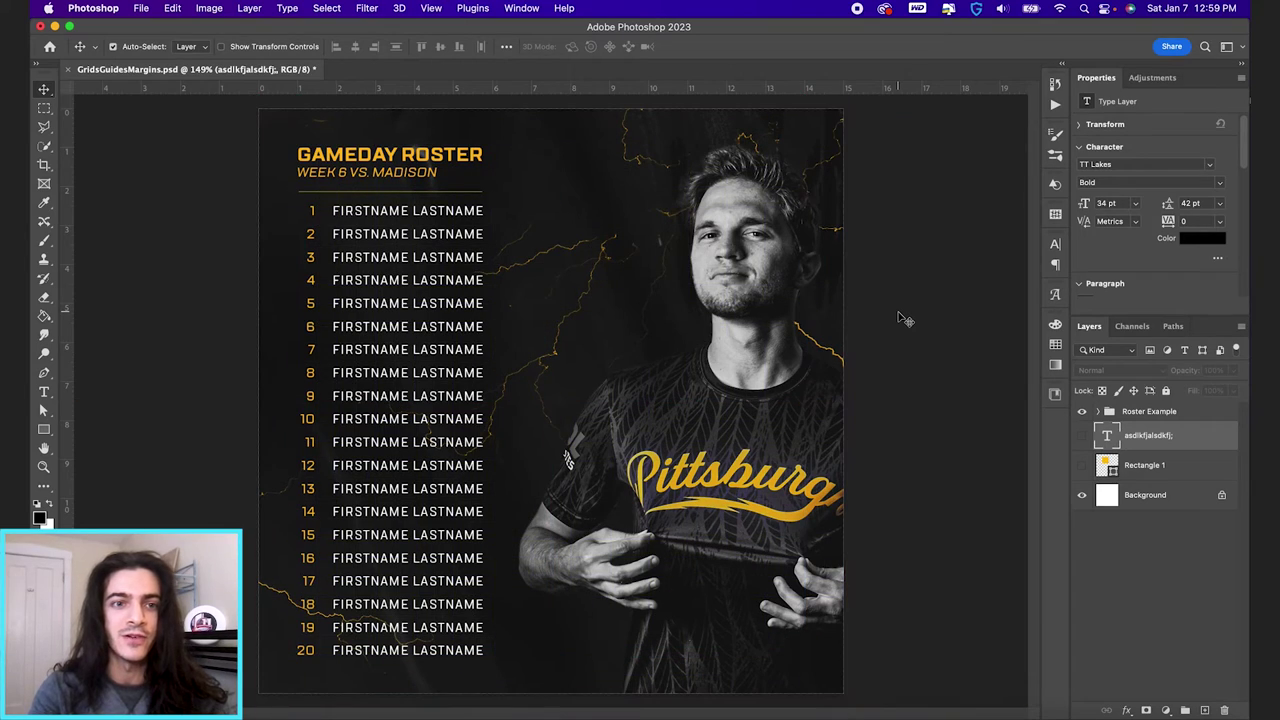
key(super+apostrophe)
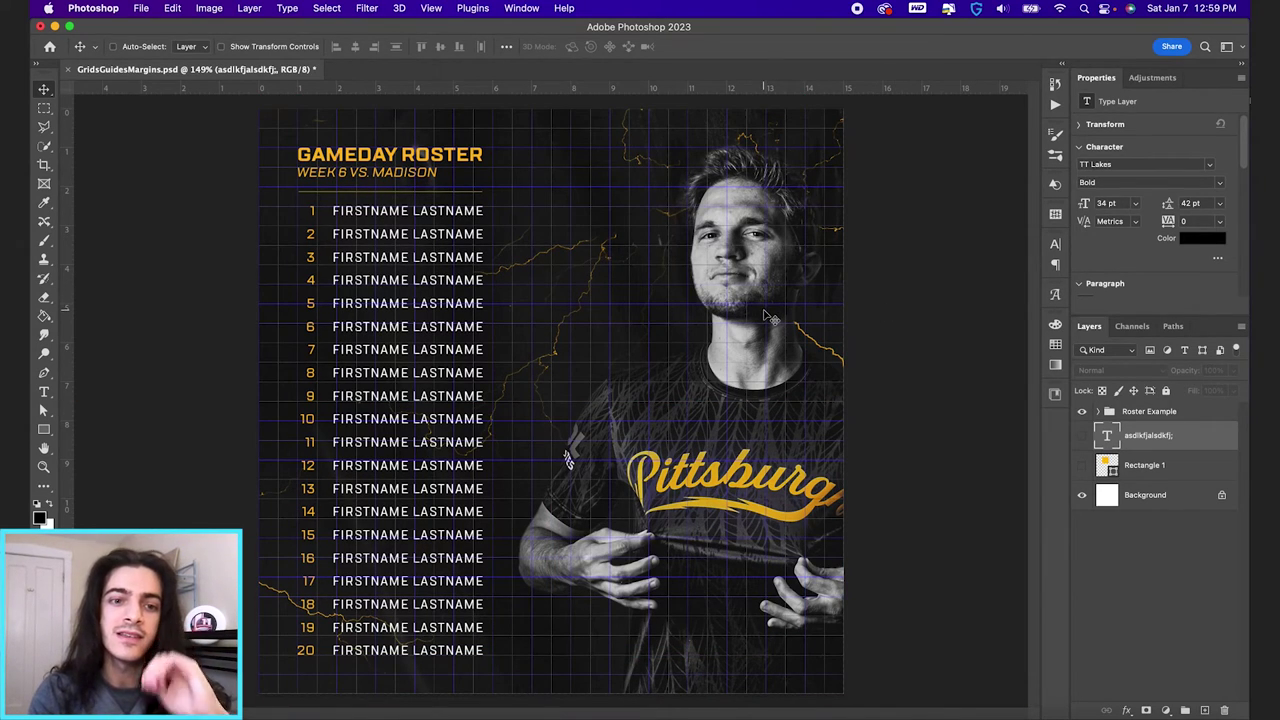
Step: Zoom to about 431% on the GAMEDAY ROSTER title, subtitle and divider line
key(super+equal)
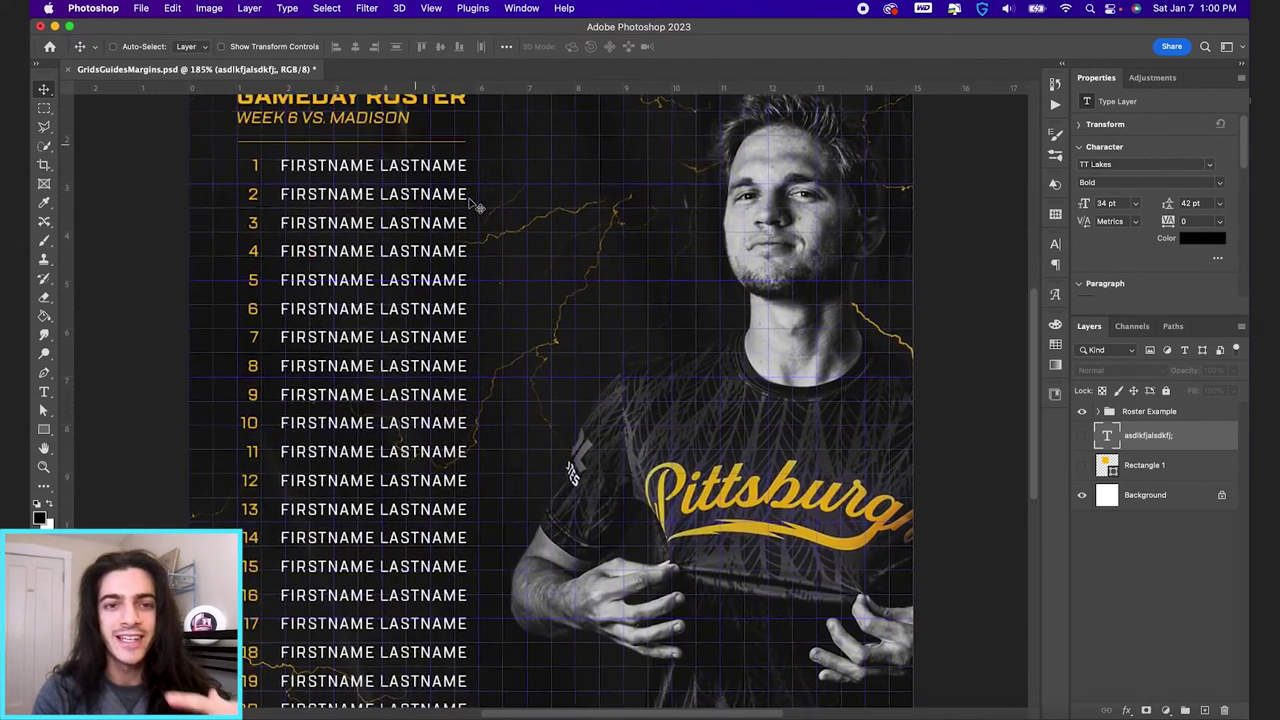
key(super+equal)
scroll(505, 220, up, 4)
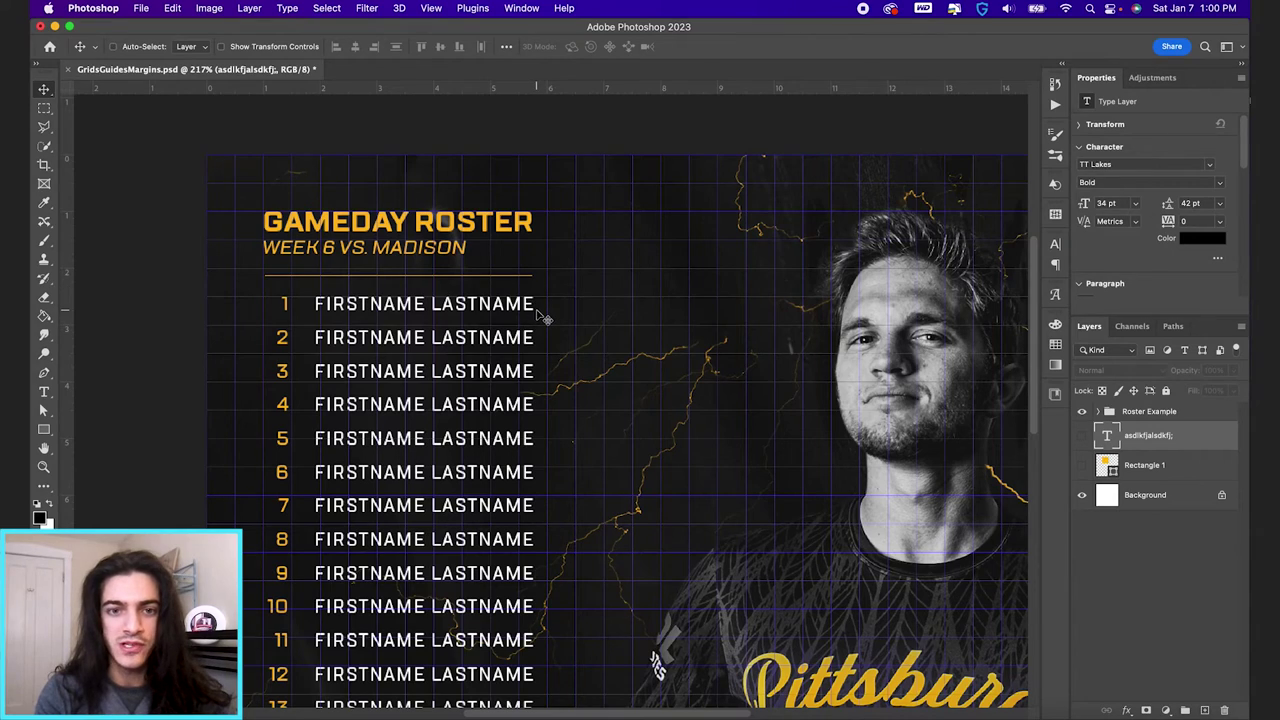
scroll(540, 315, down, 5)
scroll(550, 380, up, 6)
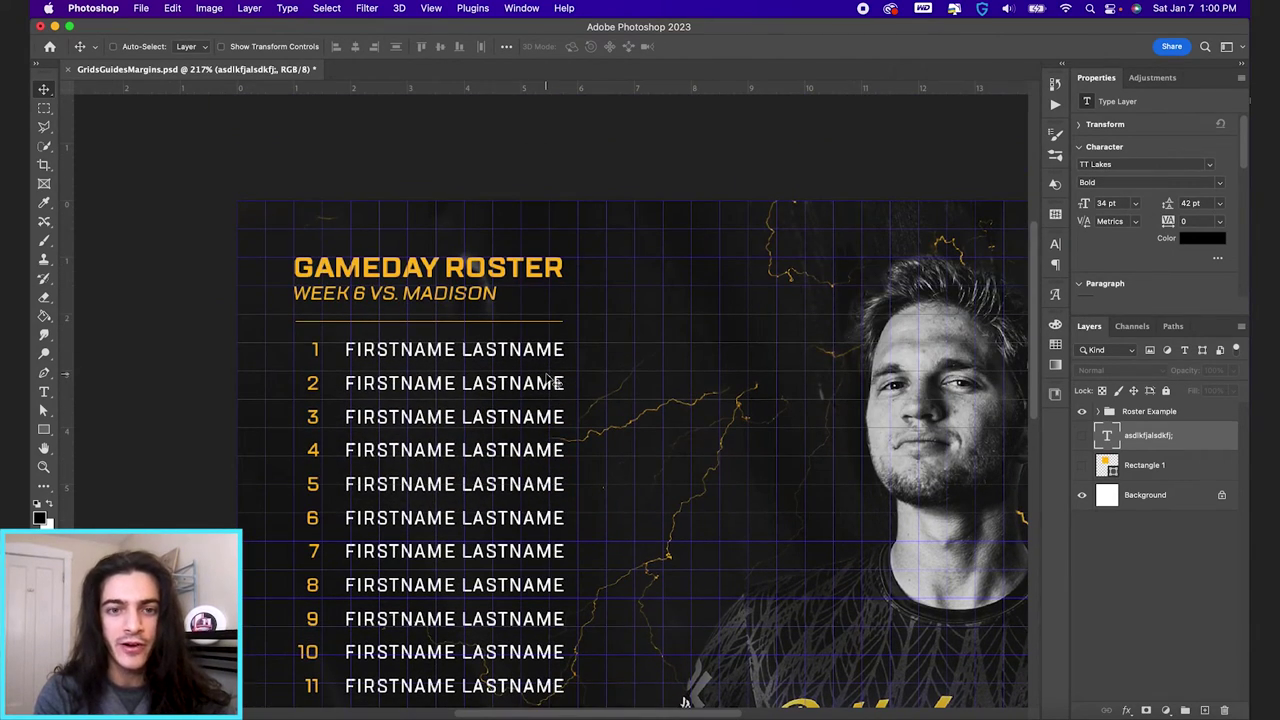
scroll(549, 397, up, 2)
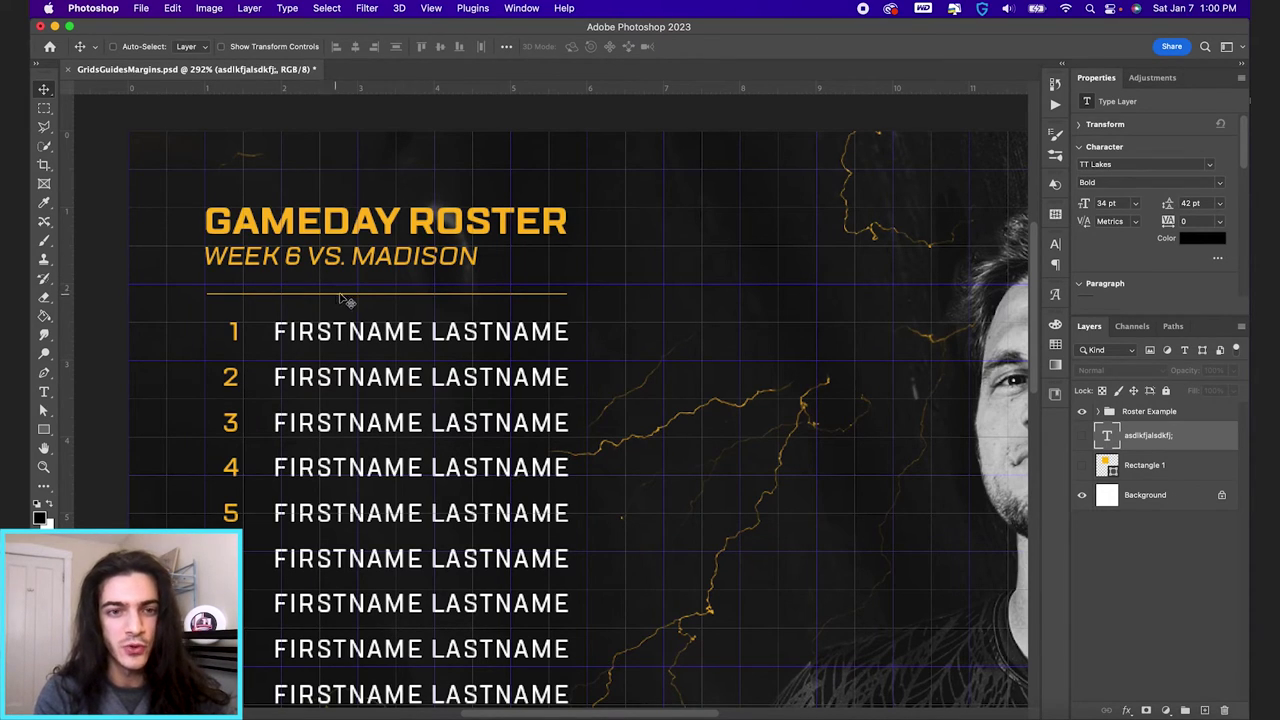
scroll(362, 300, up, 2)
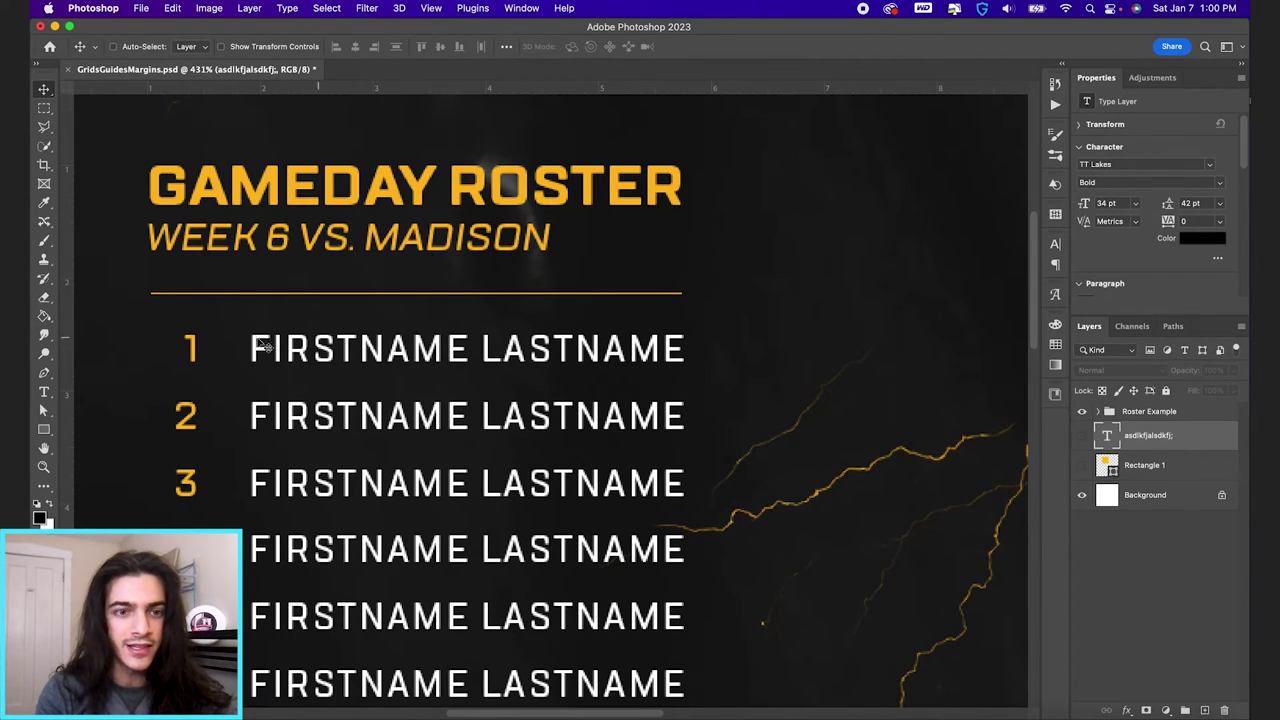
Step: Select the Line layer inside Roster Example > Title and drag it down-right to X 5.32 in, Y 4.63 in
click(1098, 412)
click(1140, 468)
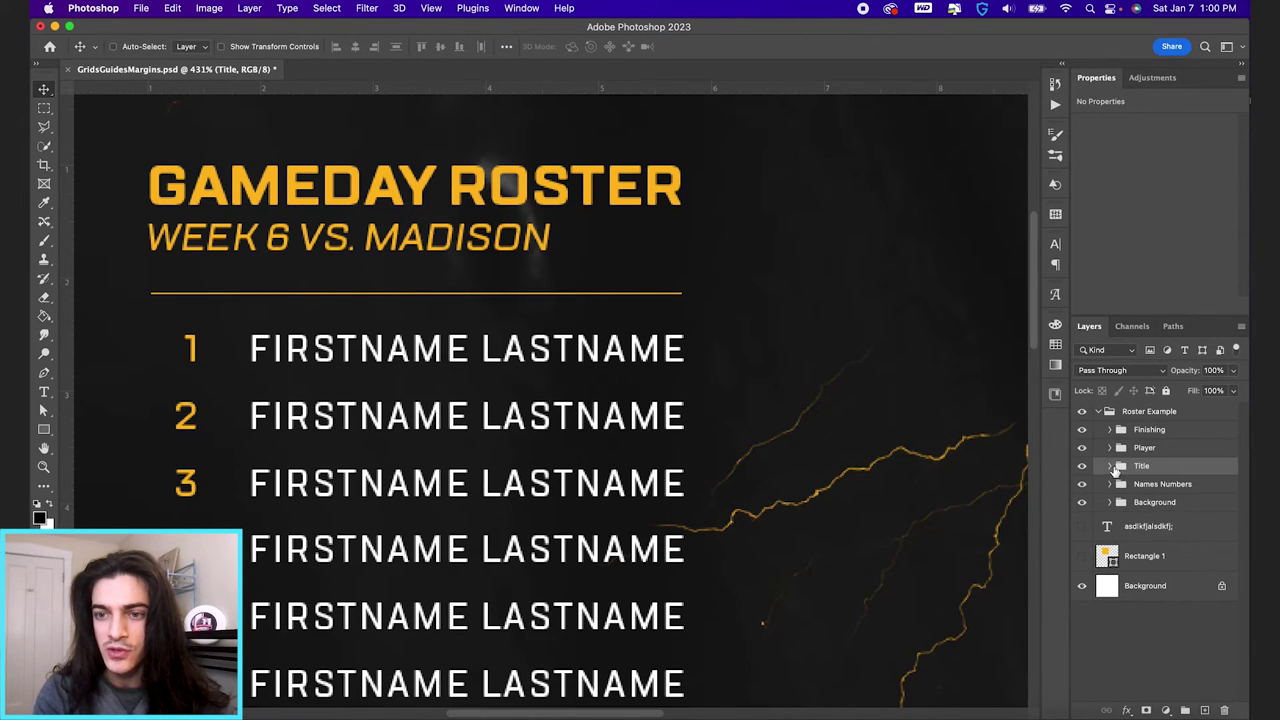
click(1109, 466)
click(1131, 494)
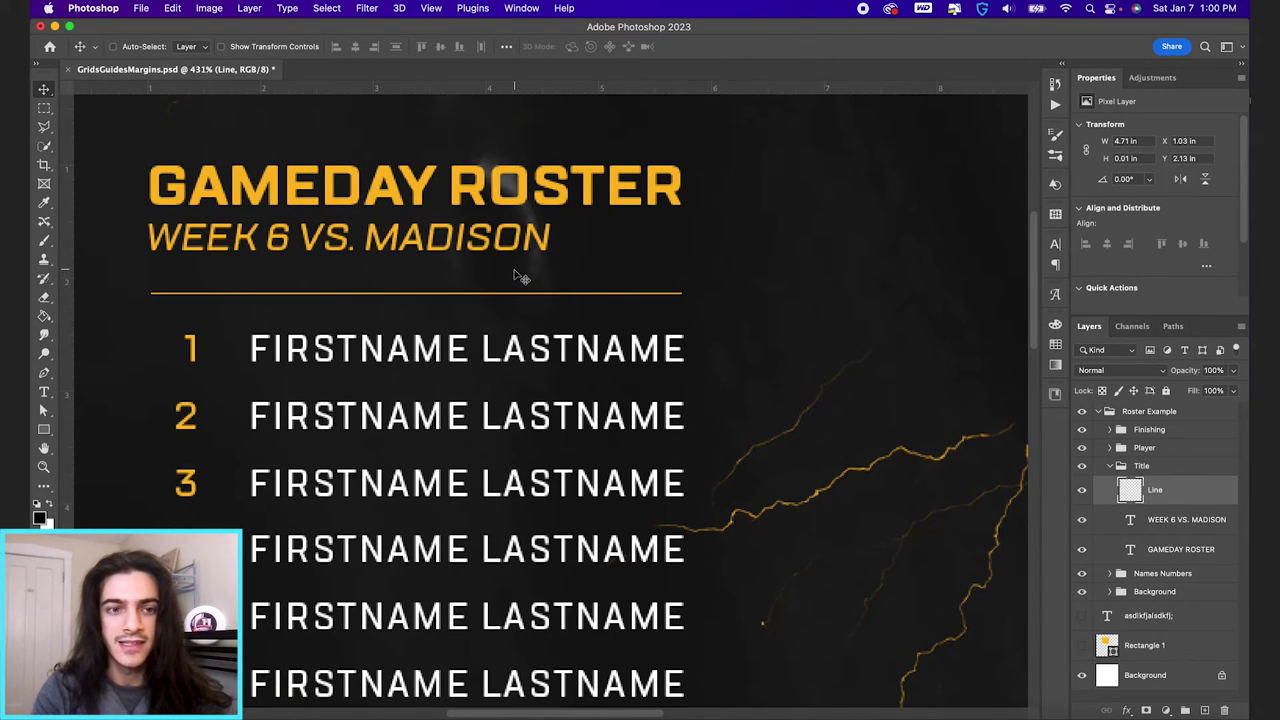
drag(523, 277, 937, 600)
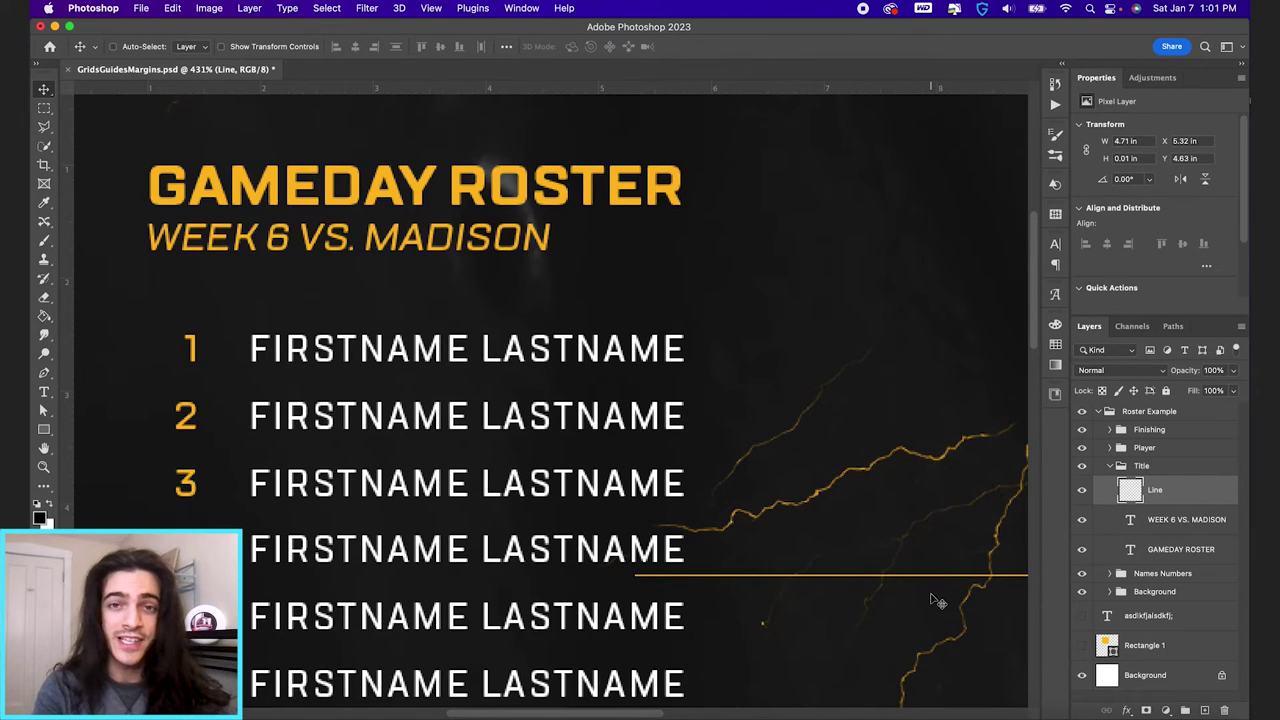
Step: Marquee the gap between the subtitle and row 1, then vertically centre the divider line on it
key(m)
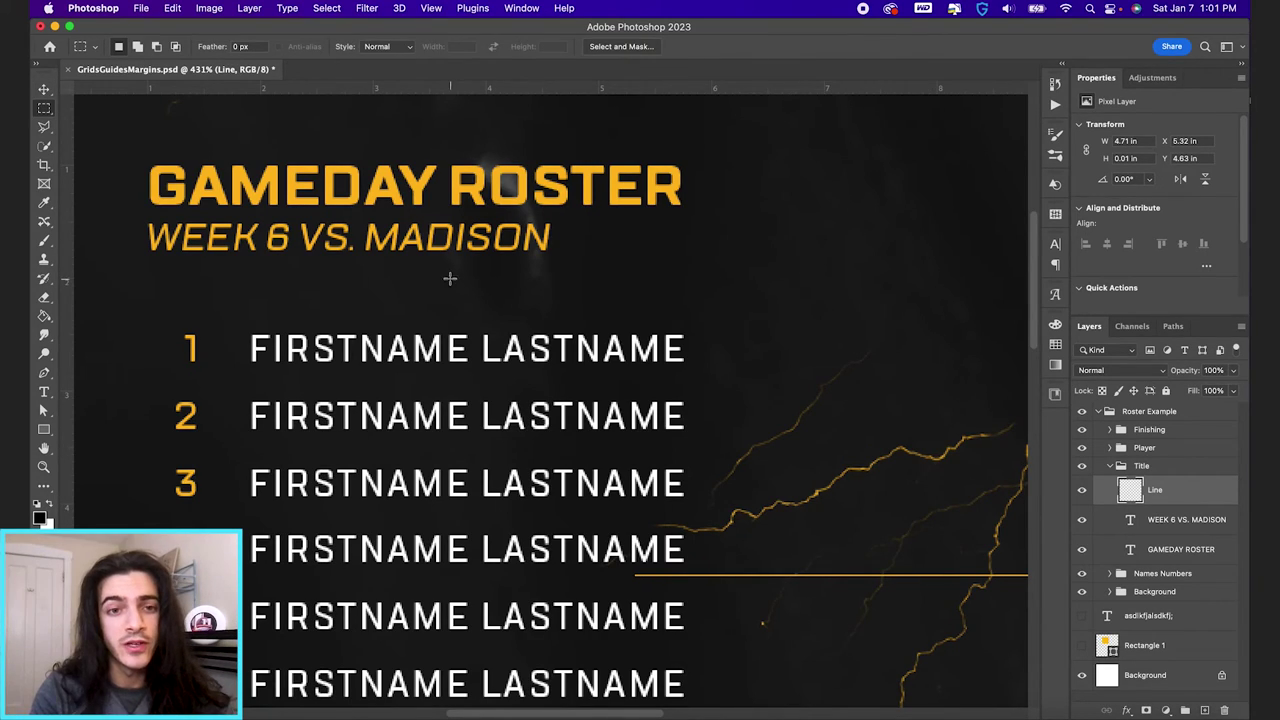
drag(432, 252, 515, 333)
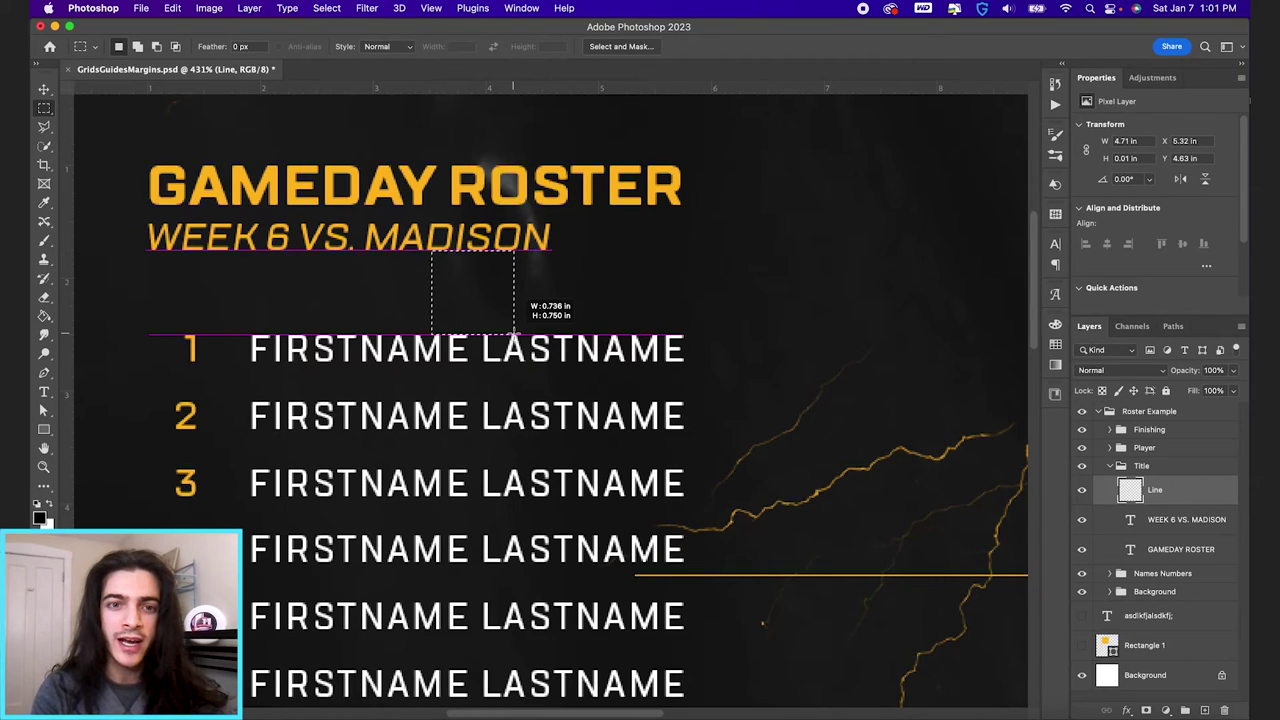
drag(514, 331, 514, 331)
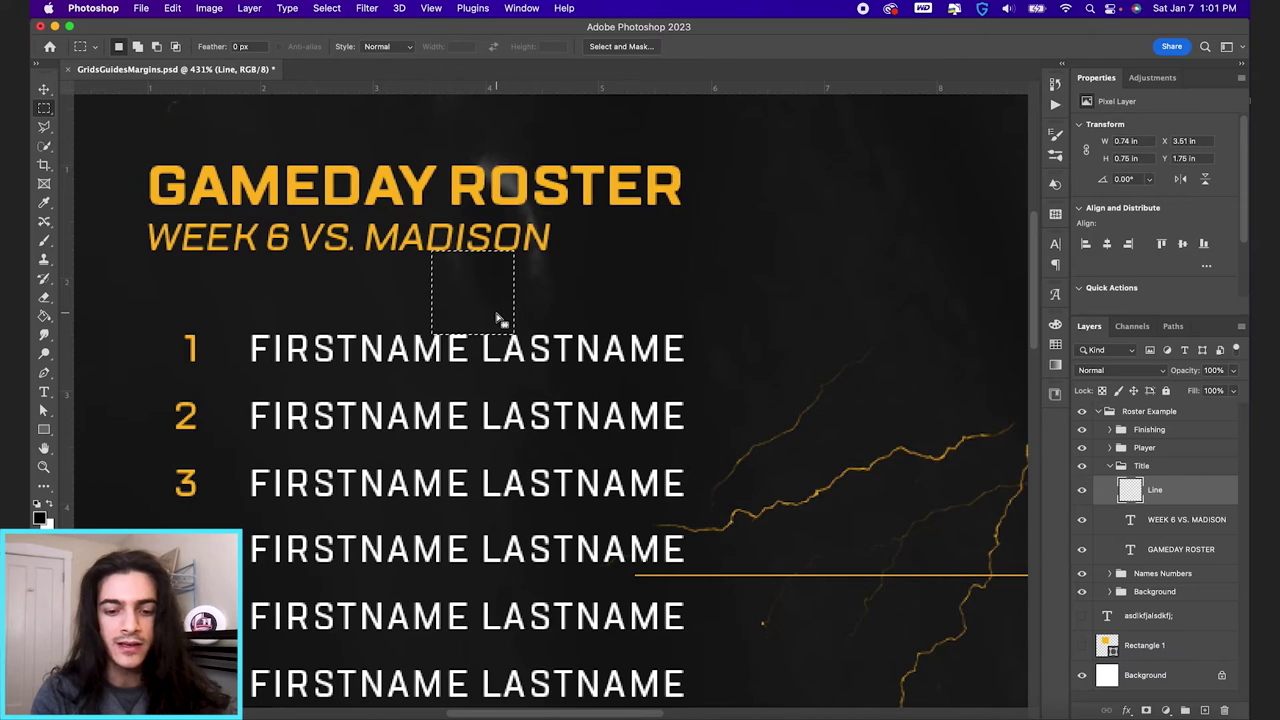
click(44, 88)
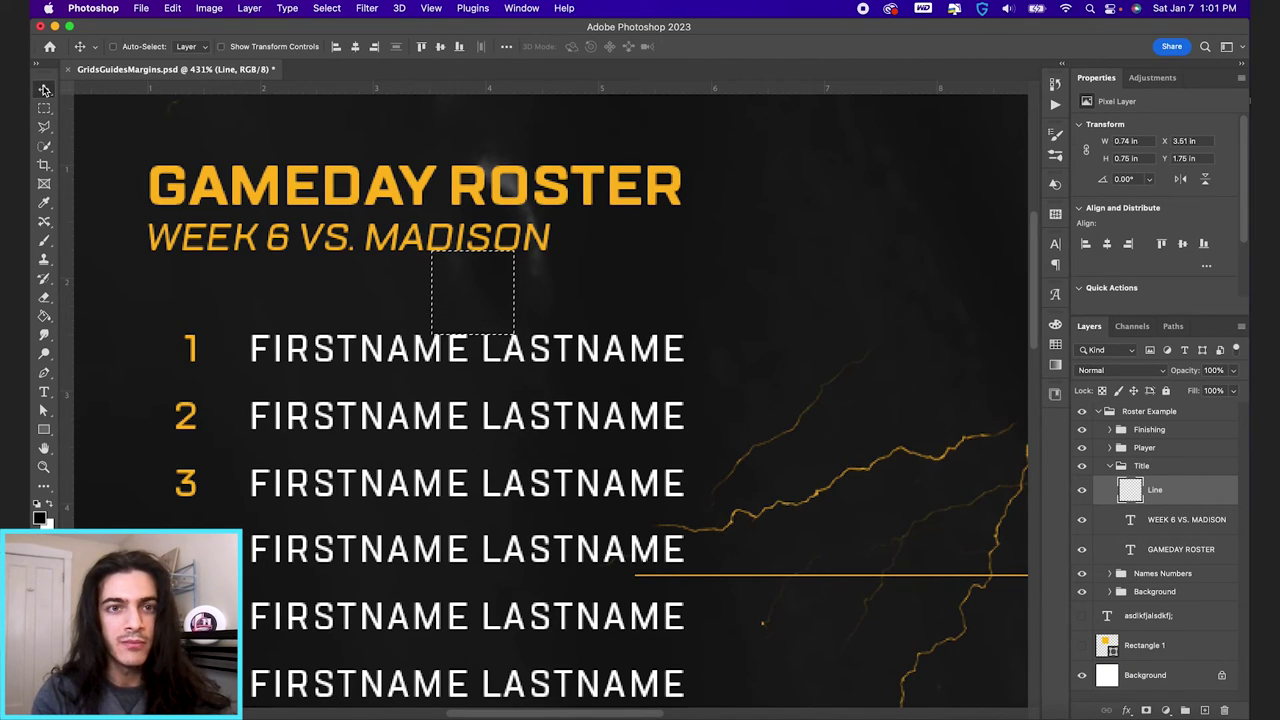
click(440, 47)
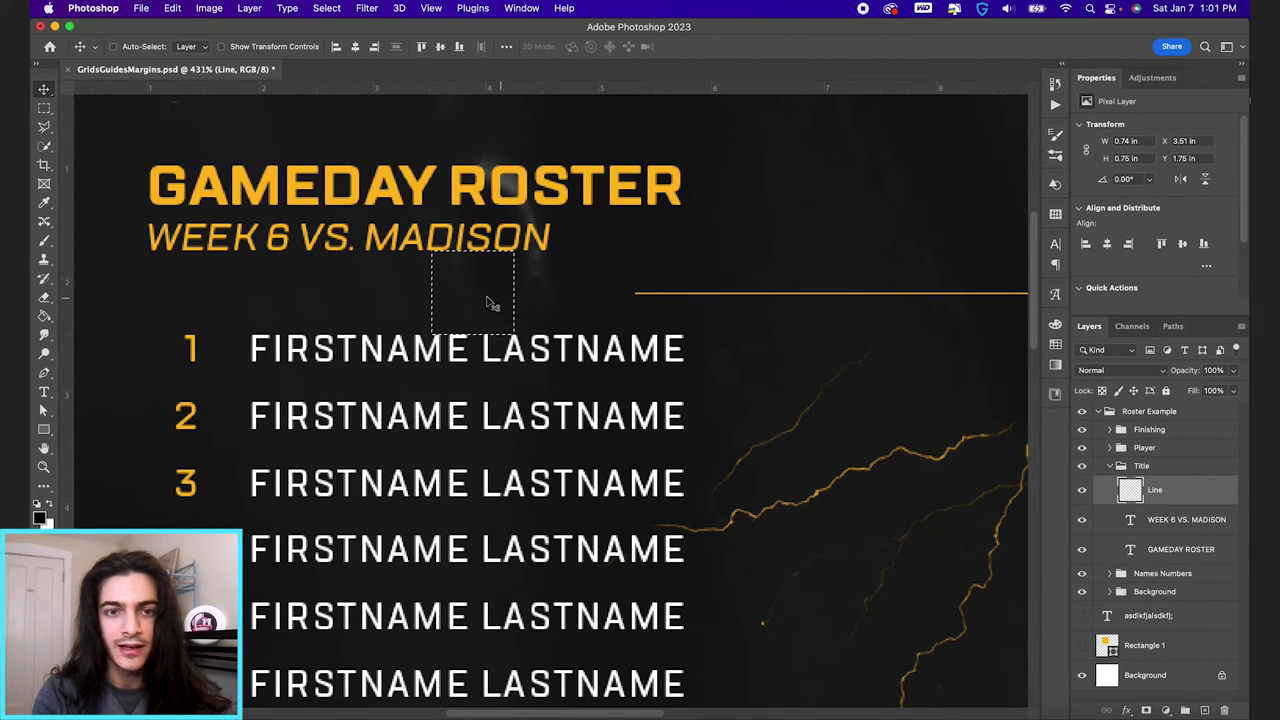
Step: Shift the marquee left to the title's edge with the grid shown, and left-align the divider to X 0.99 in
key(m)
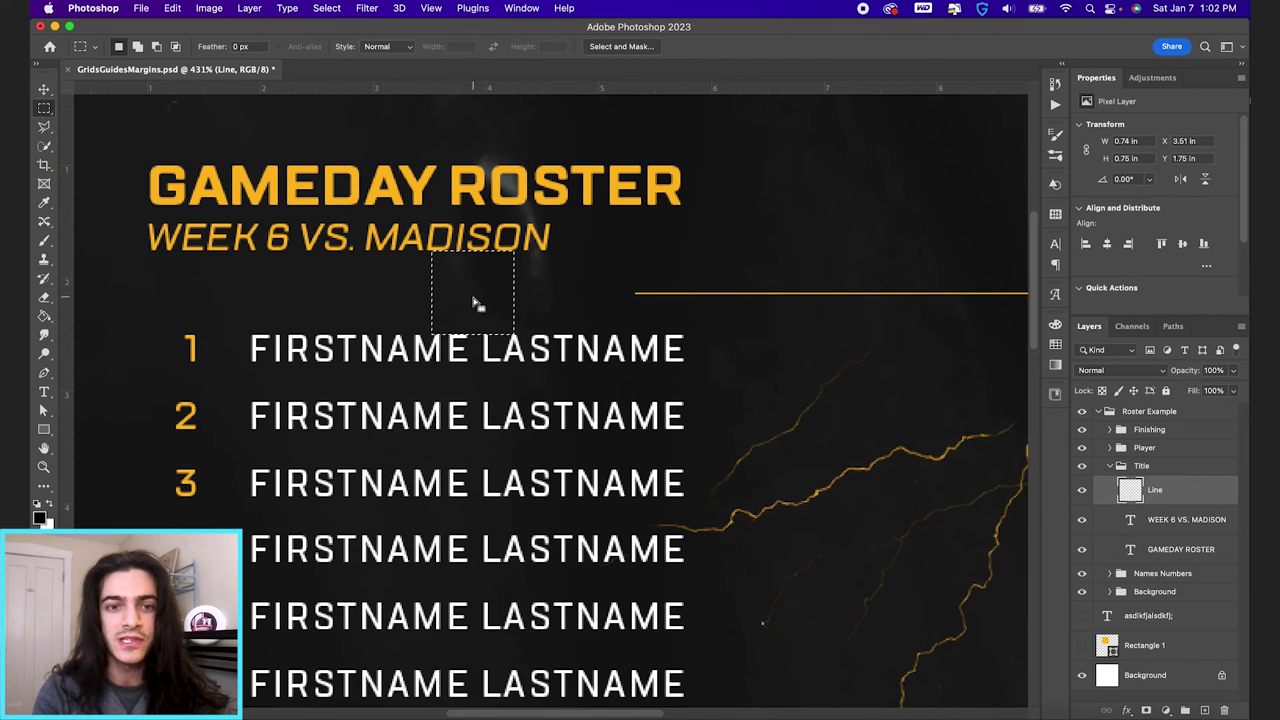
drag(483, 297, 197, 306)
key(super+apostrophe)
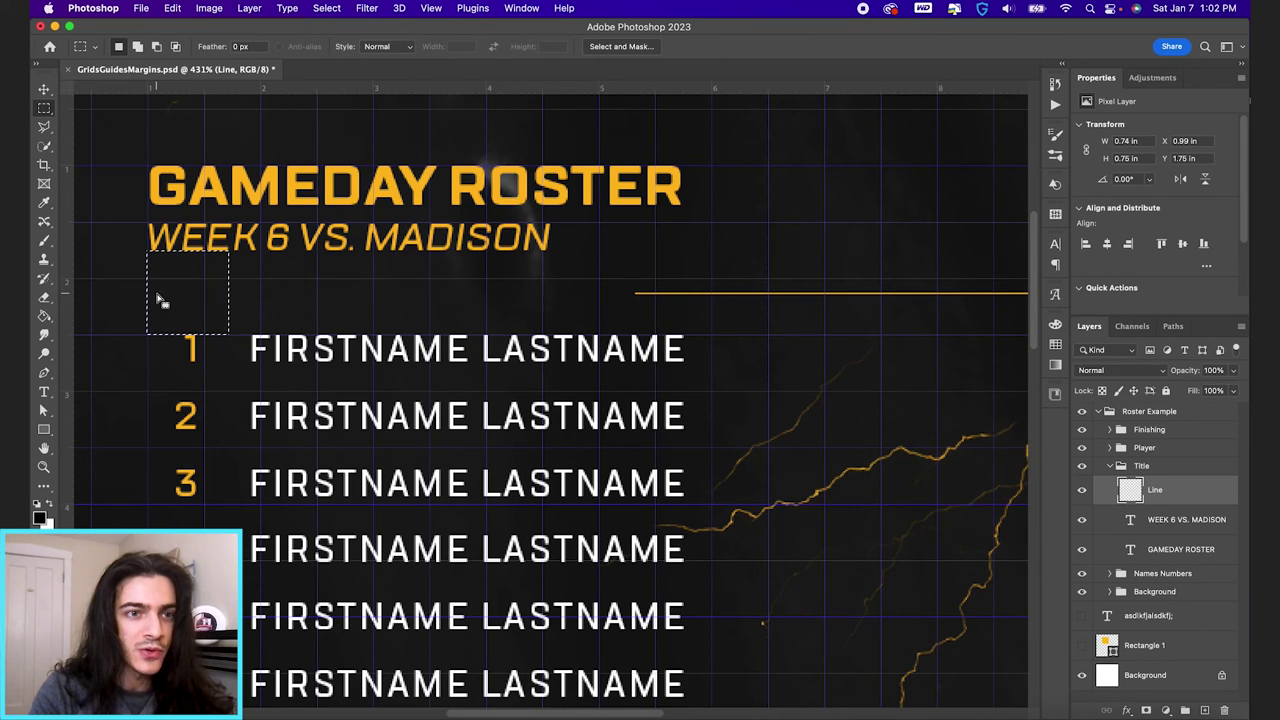
scroll(162, 298, left, 3)
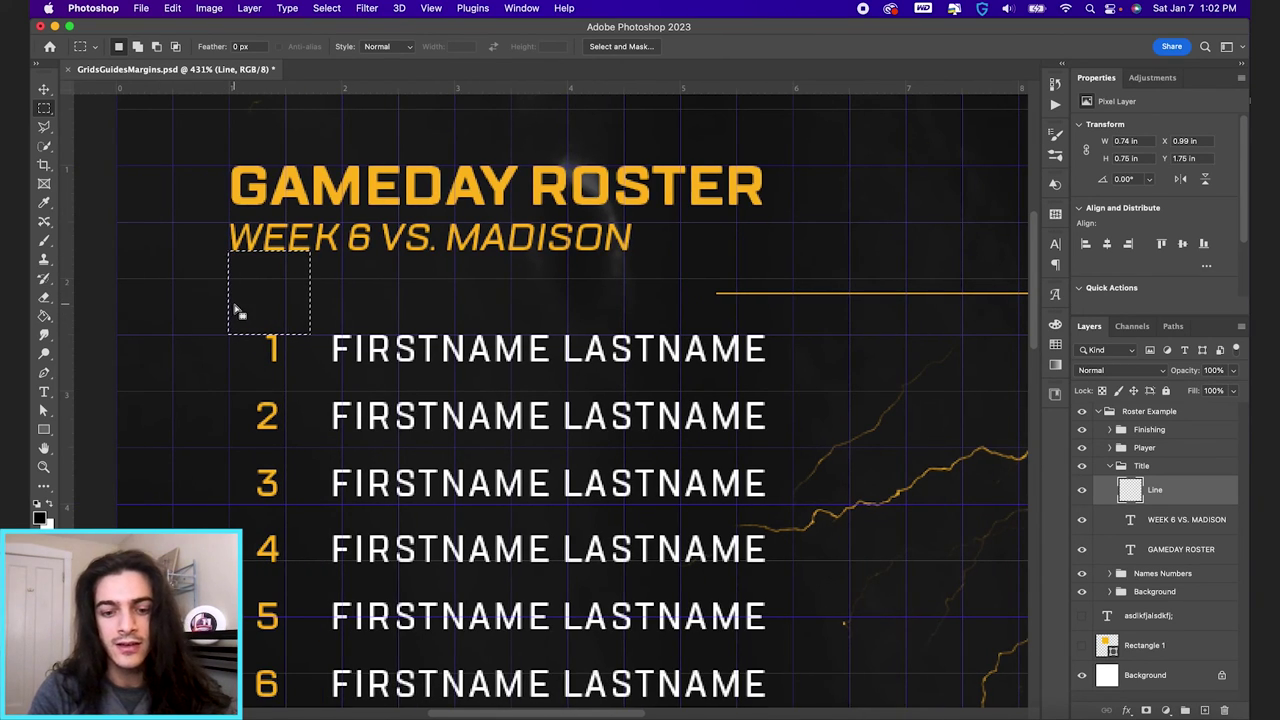
key(v)
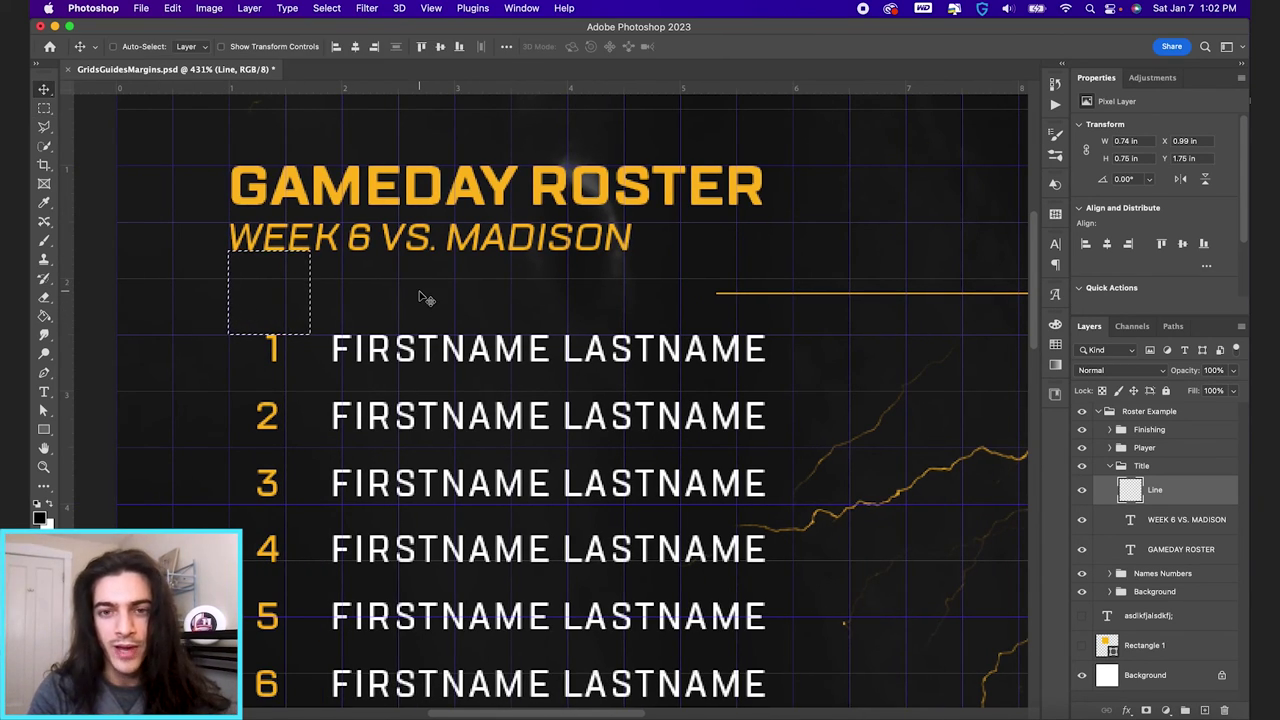
click(337, 48)
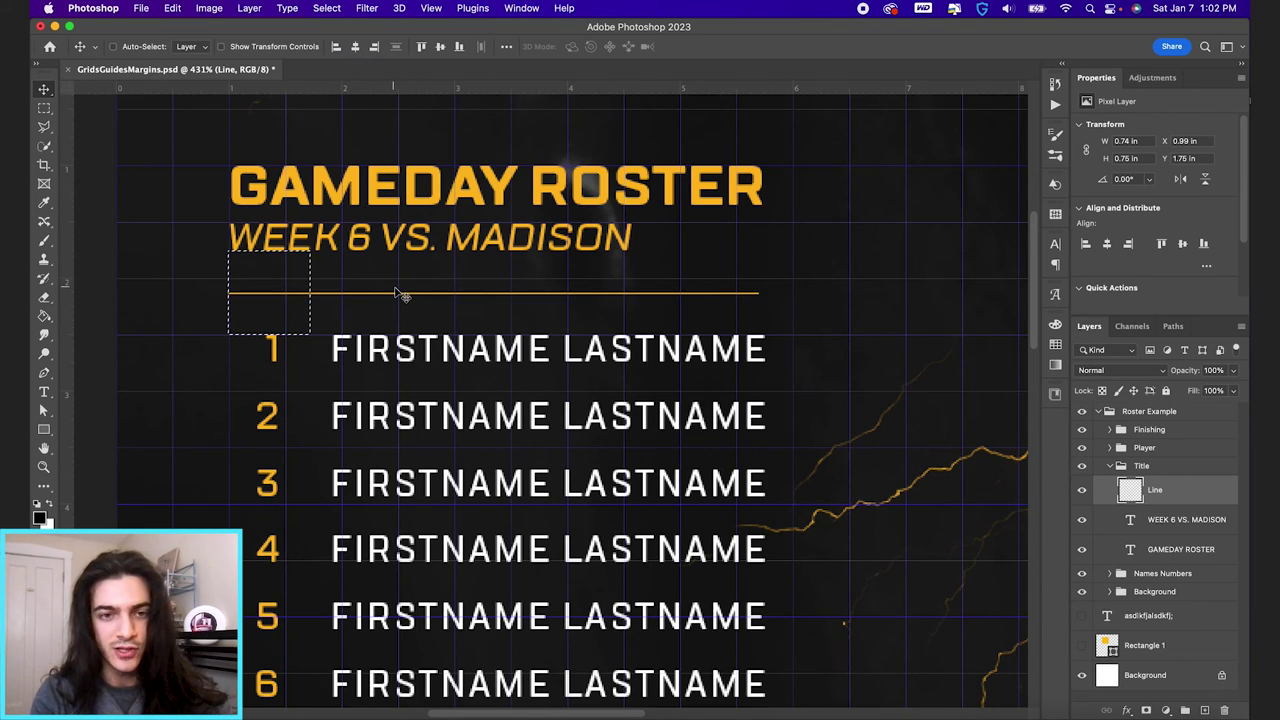
Step: Hide the selection and grid, then scroll out to review the roster with the divider at X 0.99 in, Y 2.13 in
key(super+d)
scroll(397, 294, down, 6)
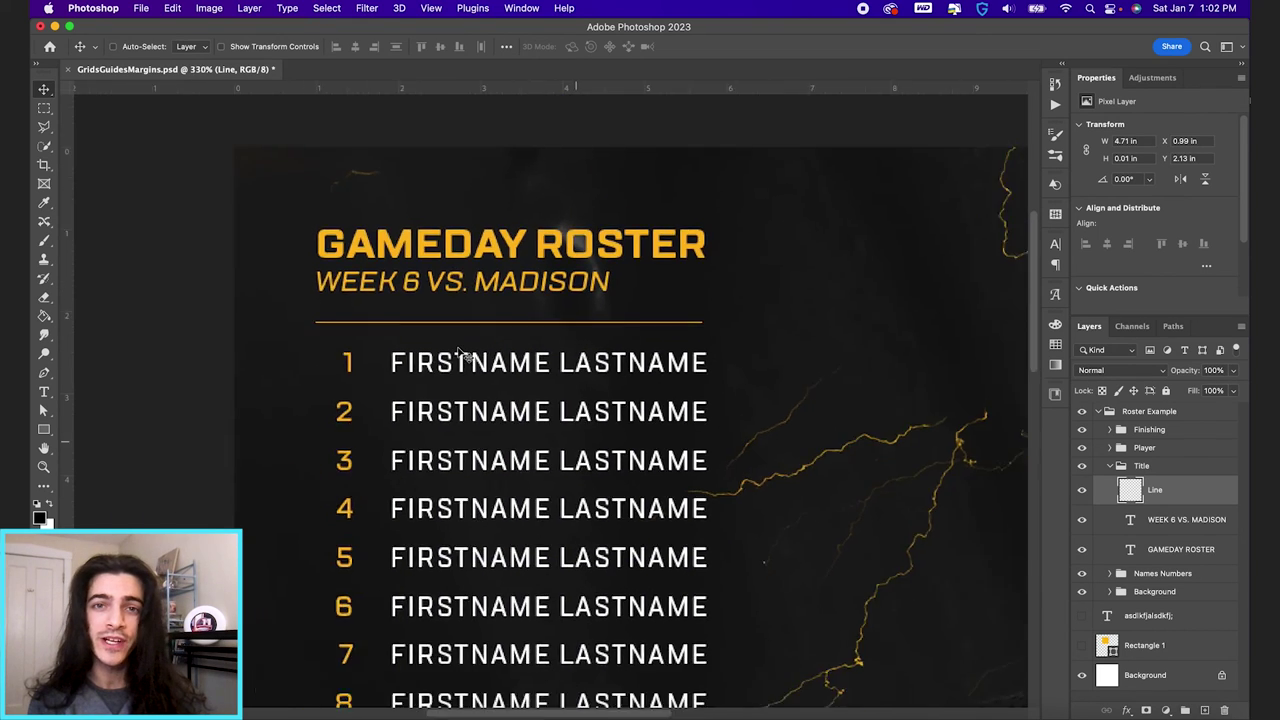
scroll(450, 372, down, 3)
scroll(450, 372, right, 3)
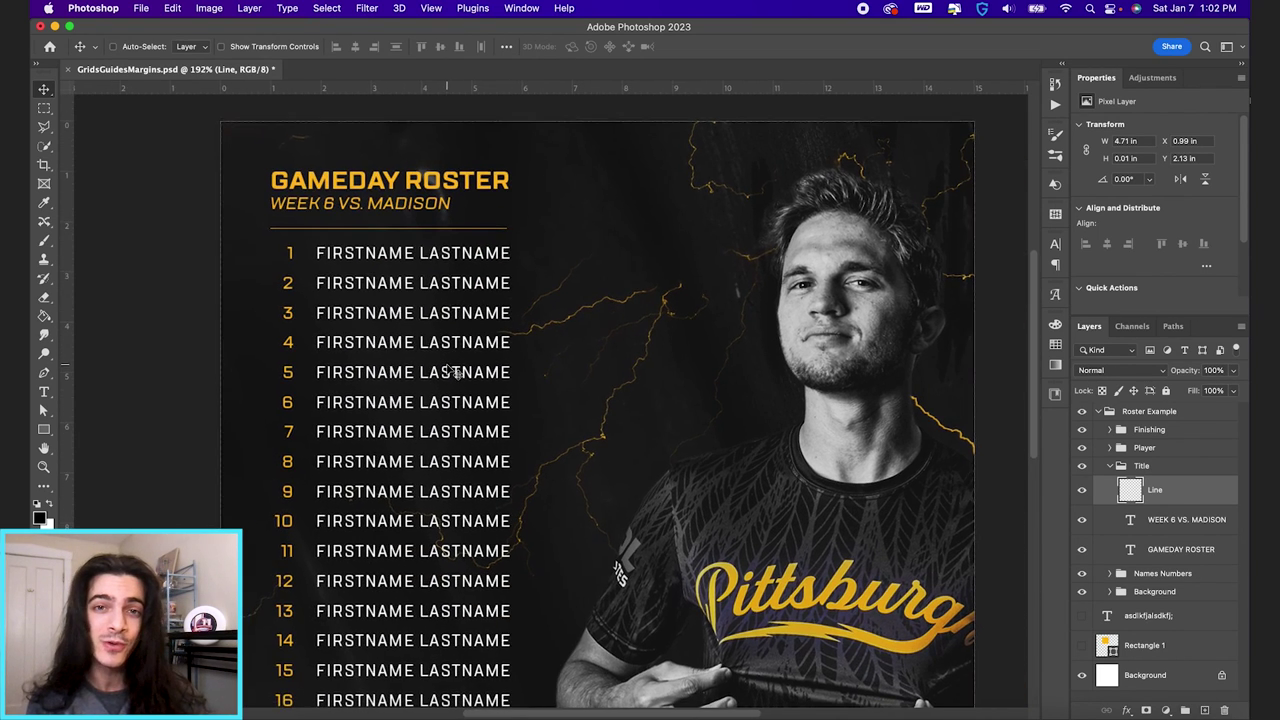